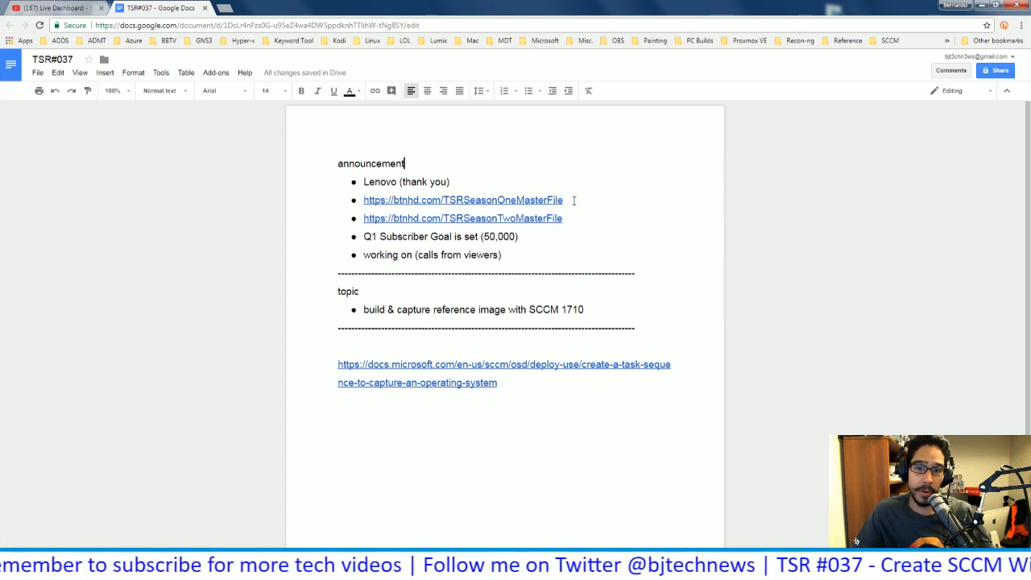
# Review the announcement bullets and the SCCM 1710 build and capture topic in the TSR#037 document
pyautogui.moveTo(568, 200); pyautogui.dragTo(363, 200)
pyautogui.click(606, 194)
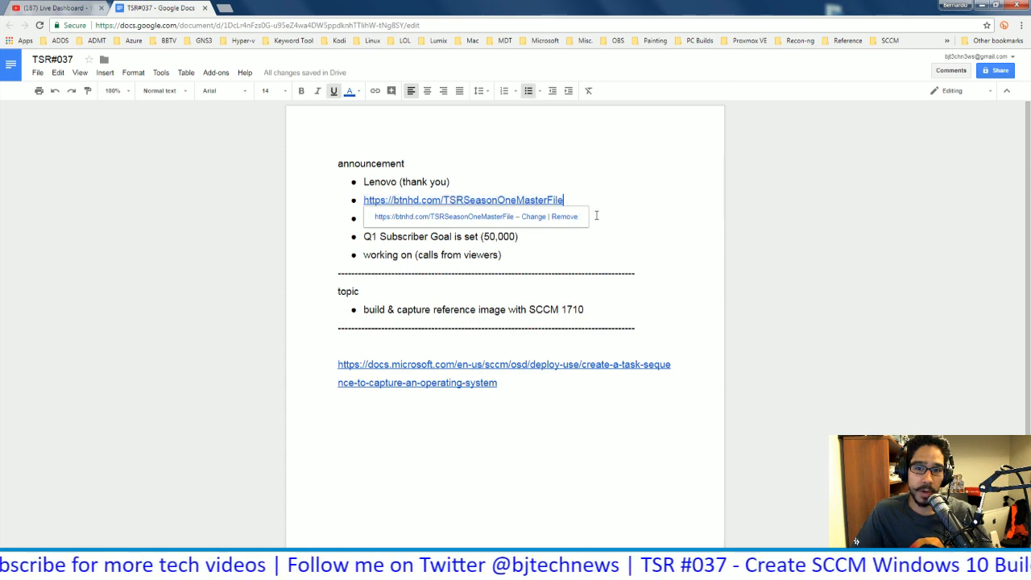
pyautogui.click(601, 219)
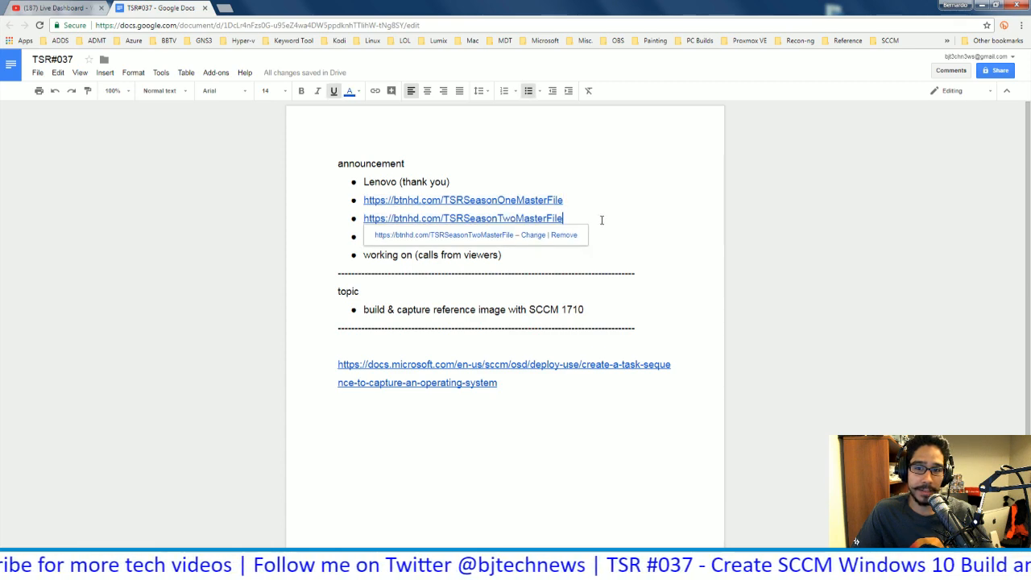
pyautogui.click(580, 255)
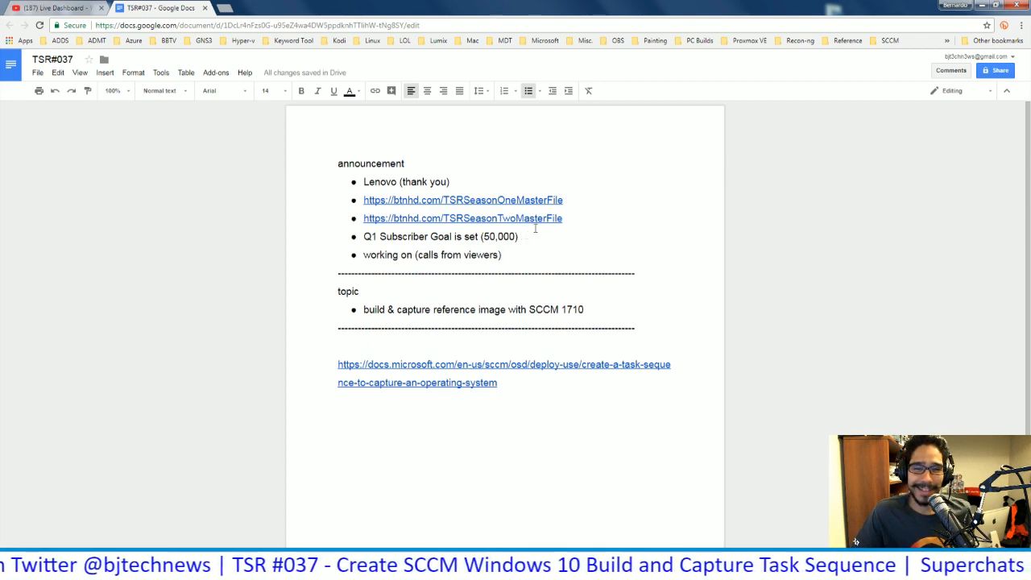
pyautogui.click(515, 254)
pyautogui.moveTo(515, 255); pyautogui.dragTo(379, 254)
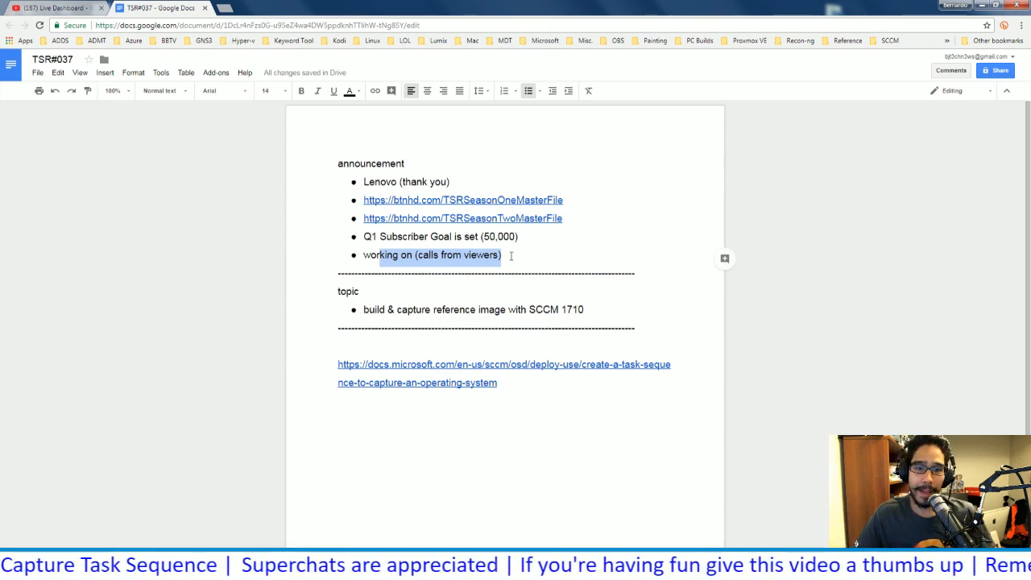
pyautogui.moveTo(596, 309); pyautogui.dragTo(363, 310)
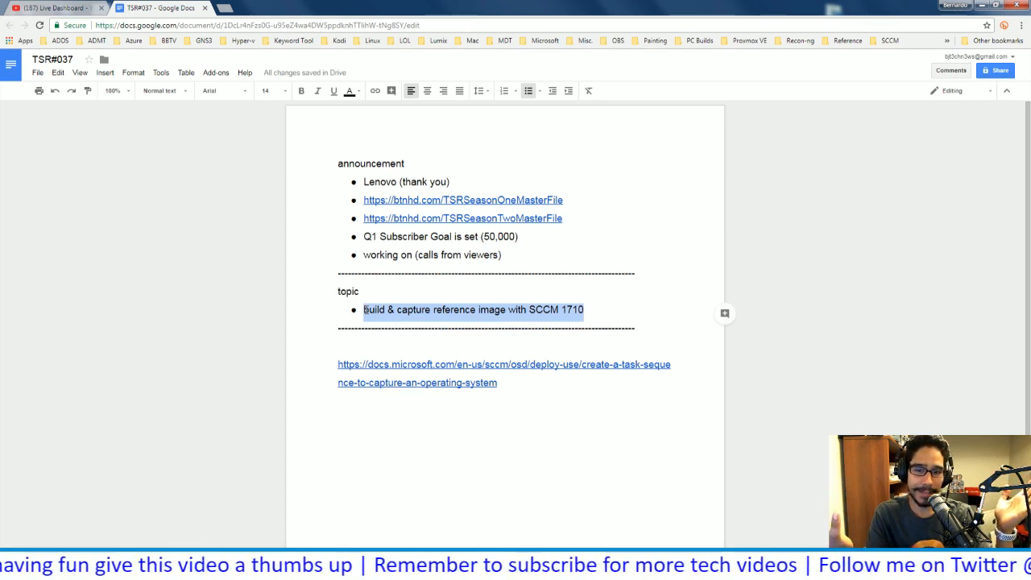
# Open the linked Microsoft article on capturing an operating system and read its prerequisites and build and capture procedure
pyautogui.click(472, 367)
pyautogui.click(474, 406)
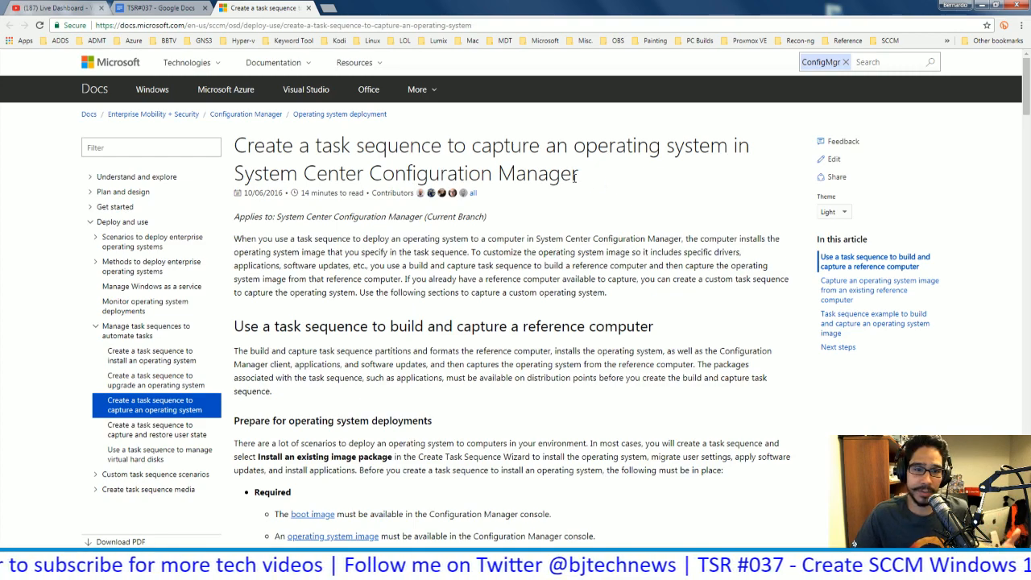
pyautogui.scroll(-8, 577, 232)
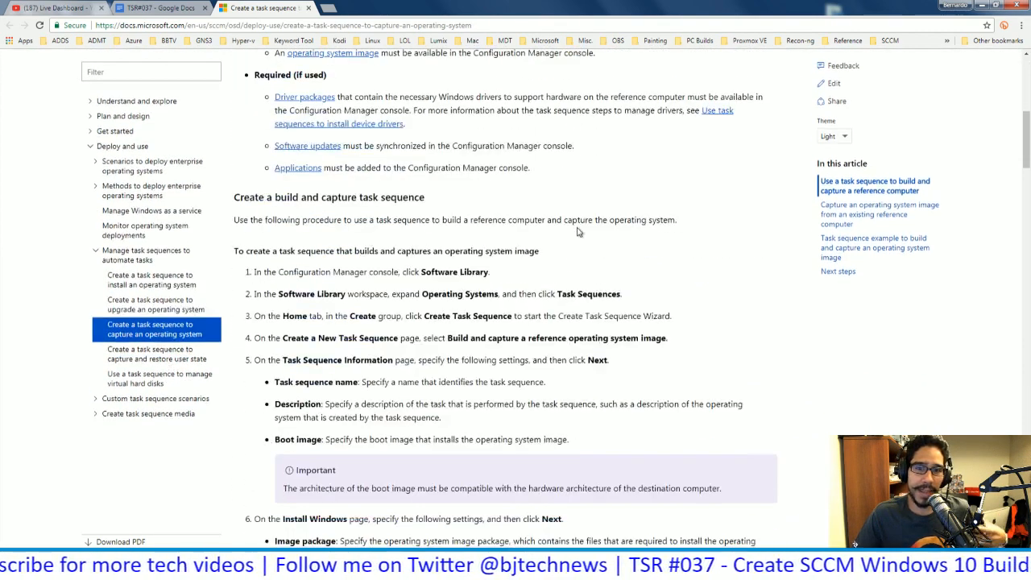
pyautogui.scroll(-2, 577, 232)
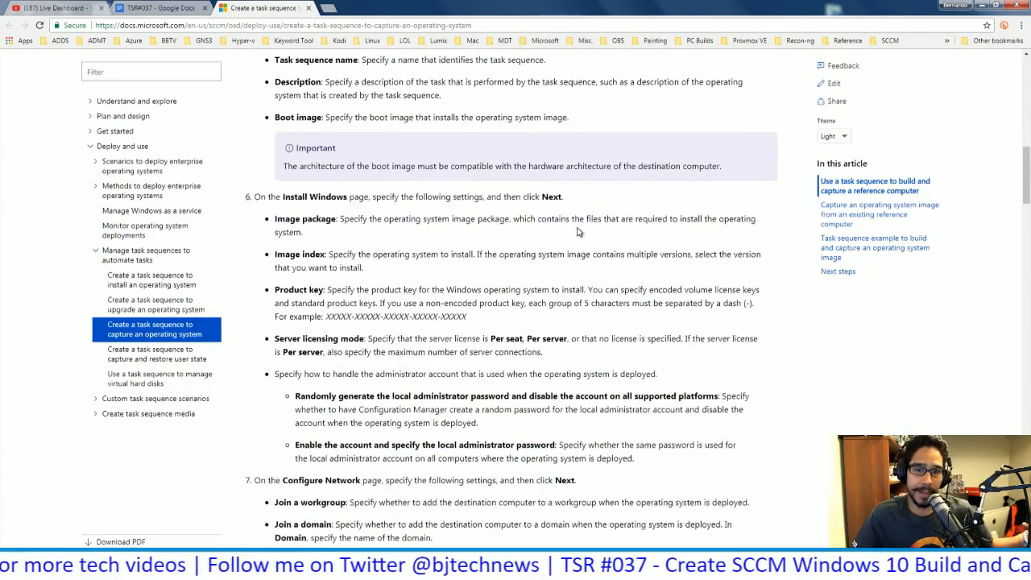
pyautogui.scroll(1, 576, 232)
pyautogui.scroll(-3, 577, 232)
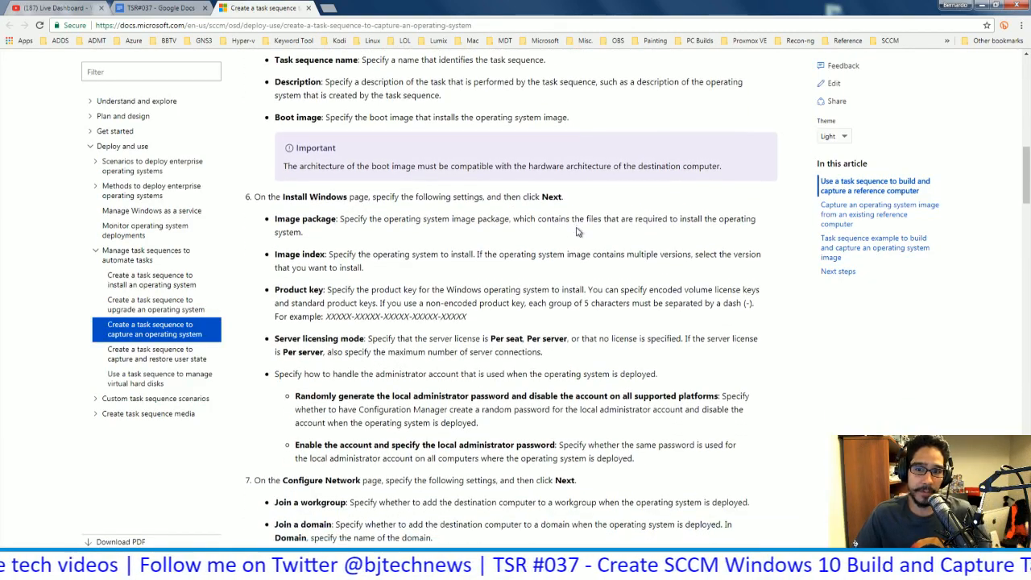
pyautogui.scroll(4, 577, 232)
pyautogui.scroll(4, 576, 232)
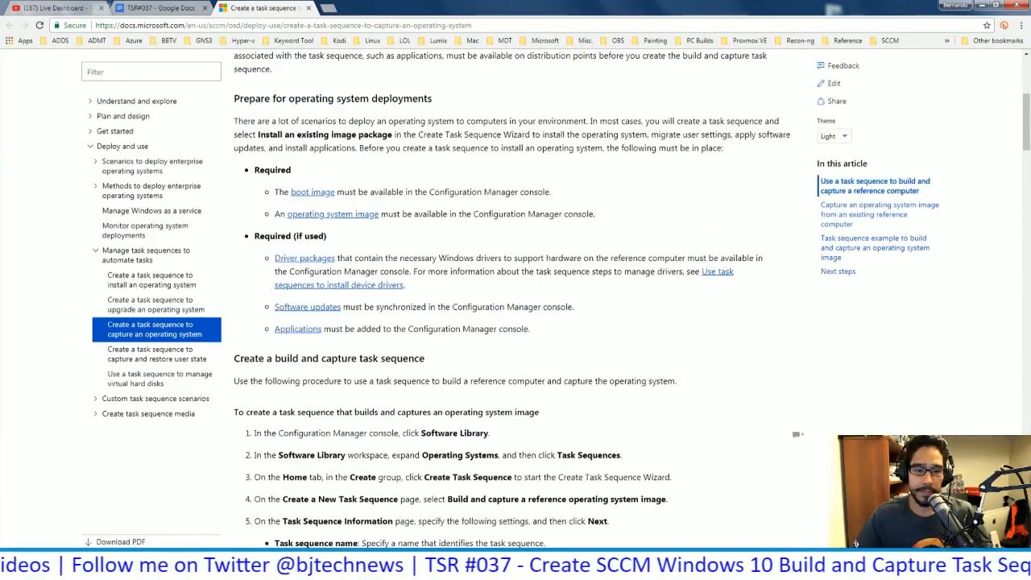
# Switch to Configuration Manager, open the Windows 10 v1790 Capture Ref Image task sequence for editing and examine its build steps
pyautogui.hotkey('alt', 'Tab')
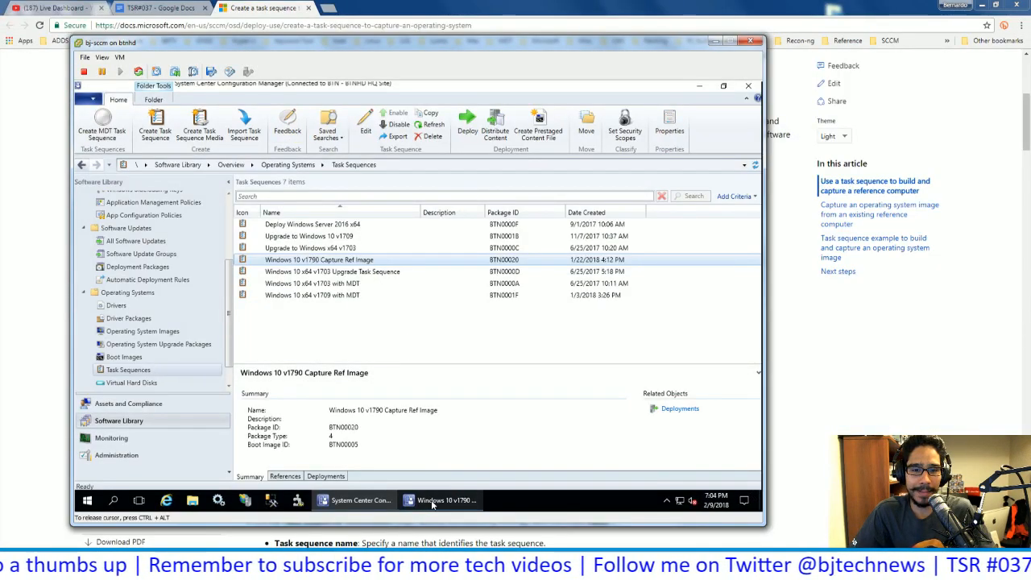
pyautogui.doubleClick(322, 259)
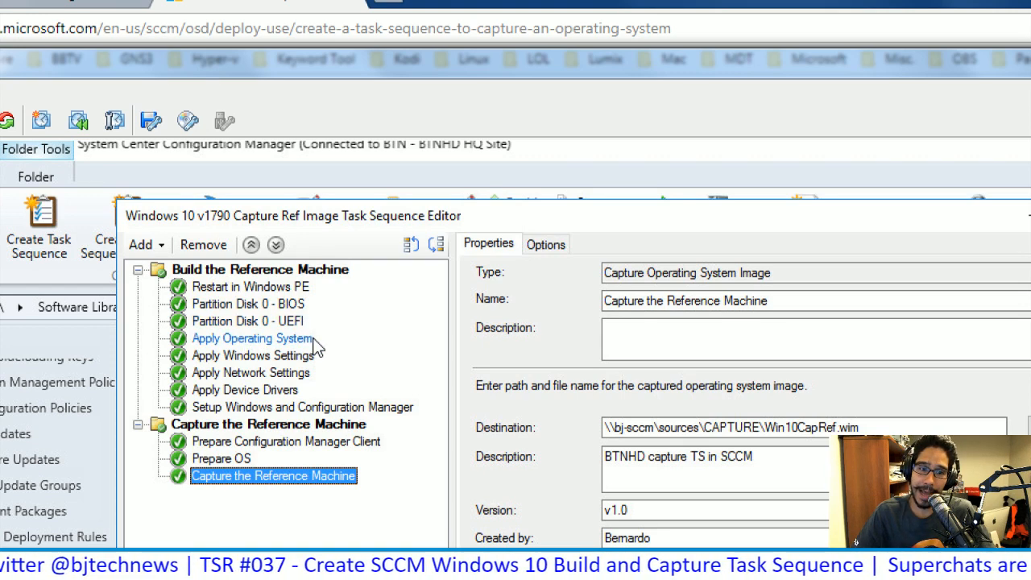
pyautogui.click(254, 356)
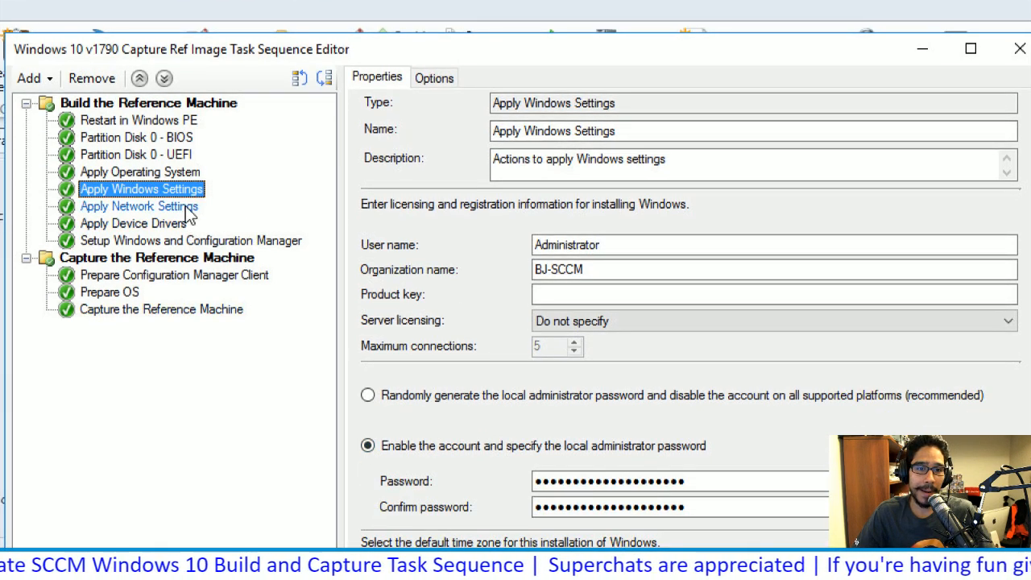
pyautogui.click(185, 205)
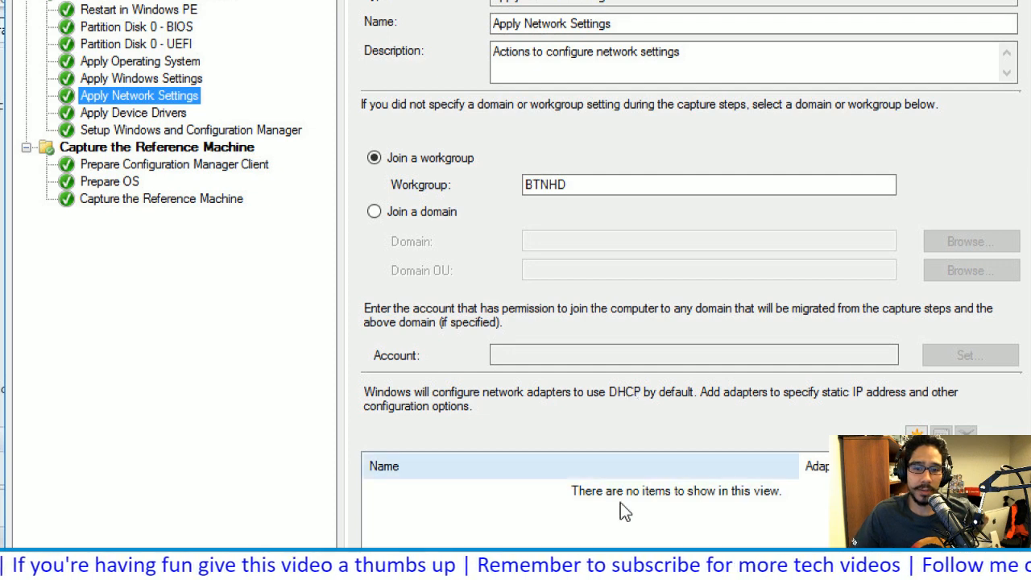
pyautogui.click(137, 111)
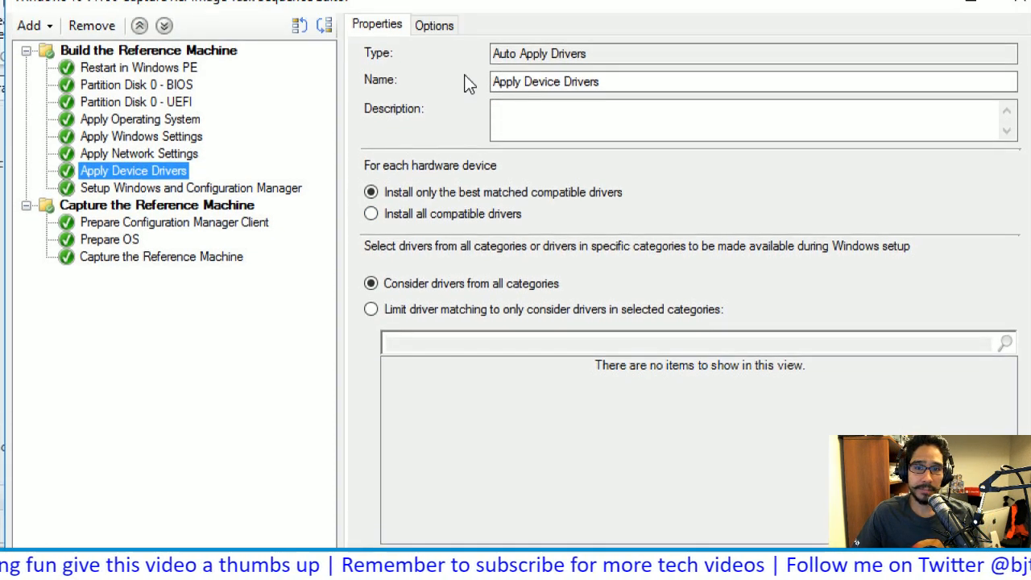
pyautogui.click(184, 188)
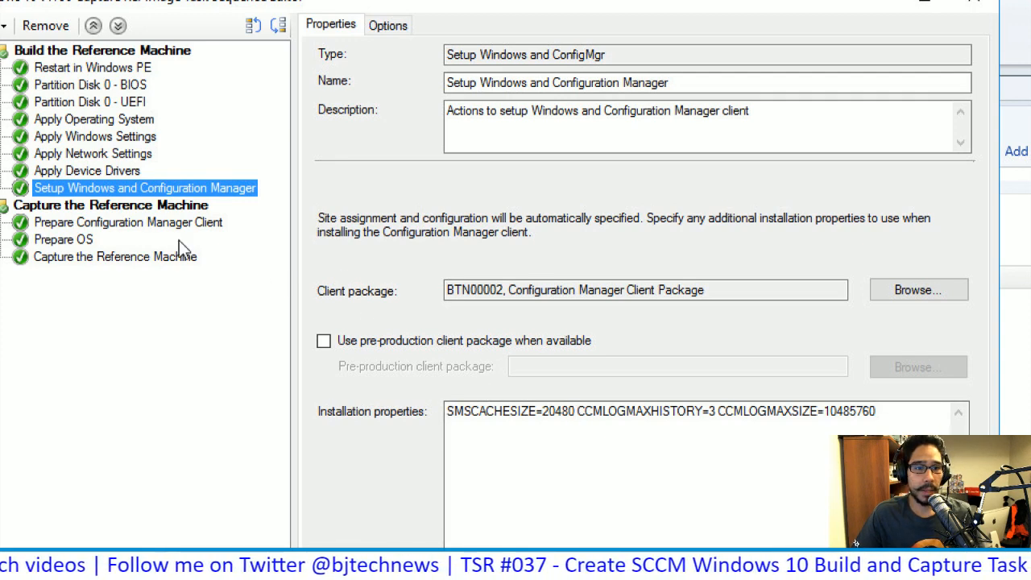
# Examine the task sequence's capture steps, including the captured image's destination path, and close the editor without saving
pyautogui.click(160, 223)
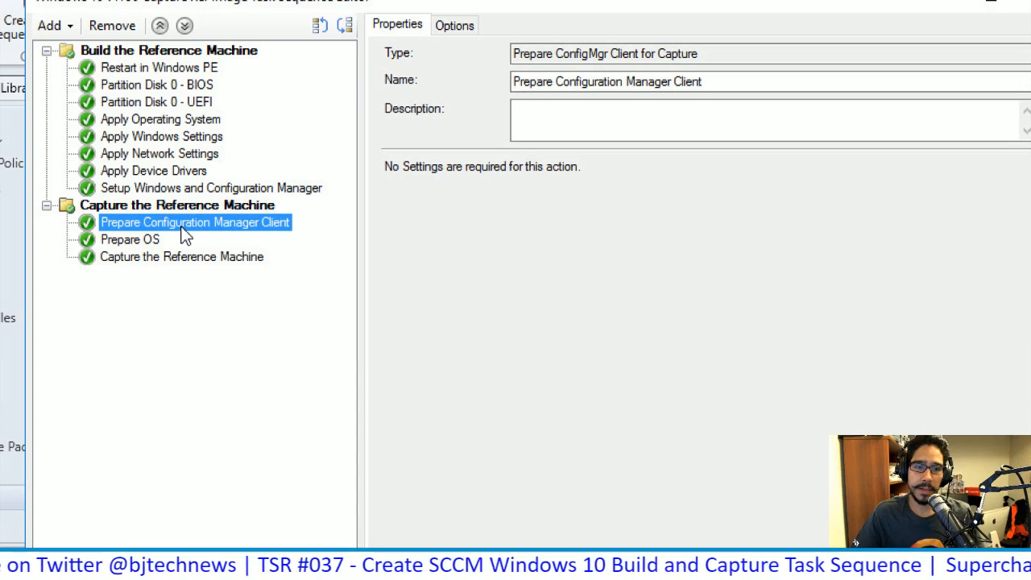
pyautogui.click(141, 244)
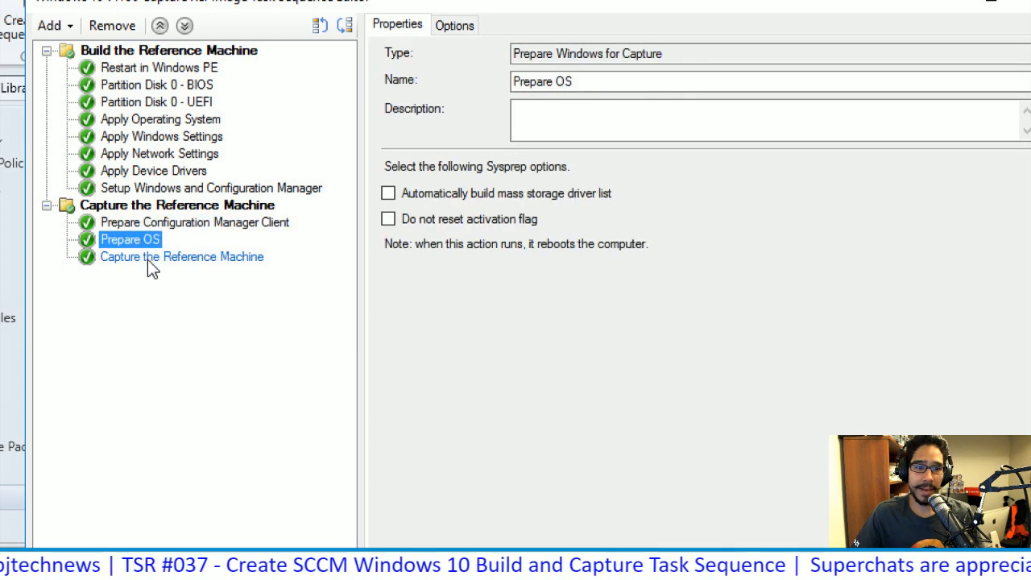
pyautogui.click(148, 260)
pyautogui.moveTo(805, 211); pyautogui.dragTo(482, 216)
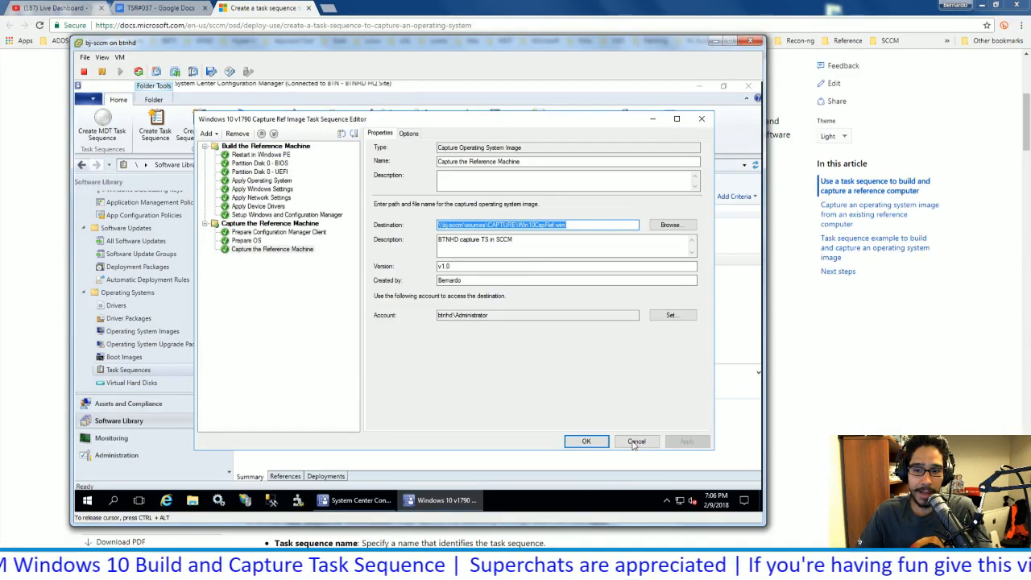
pyautogui.click(633, 445)
# Switch to the TSR037_presentation deck in PowerPoint and start its slide show
pyautogui.hotkey('alt', 'Tab')
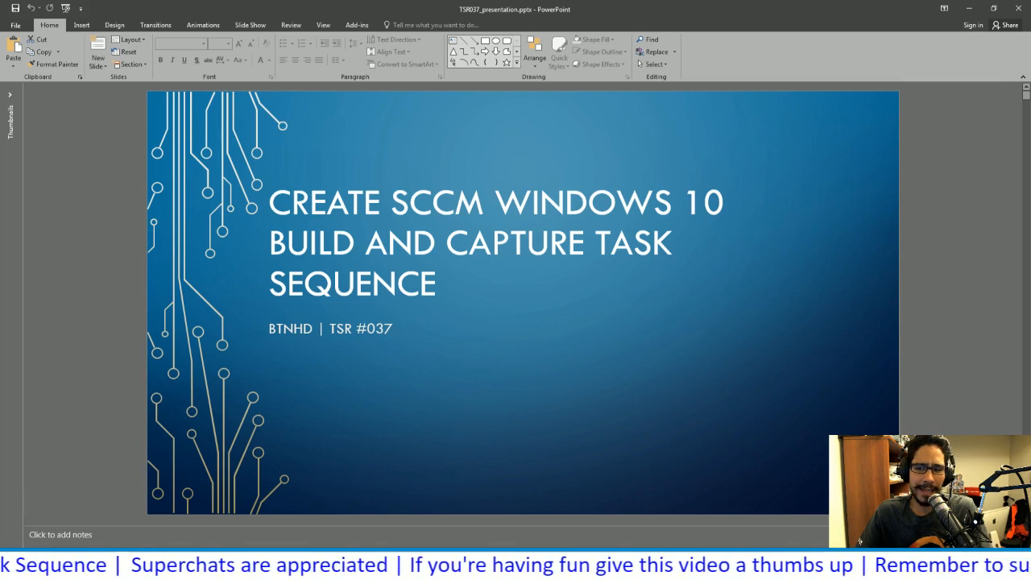
pyautogui.press('F5')
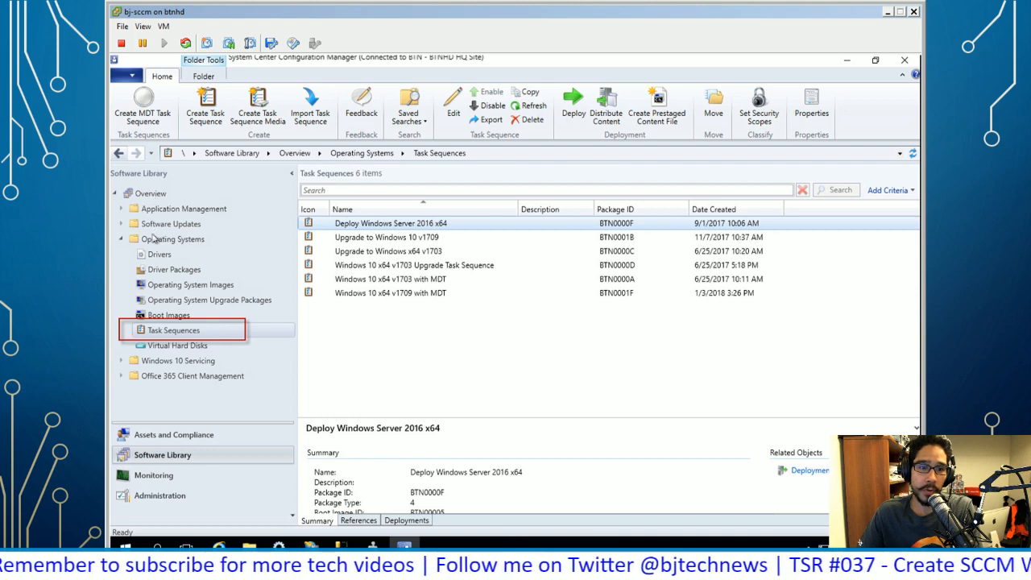
# Start a new task sequence of the type "Build and capture a reference operating system image"
pyautogui.rightClick(187, 332)
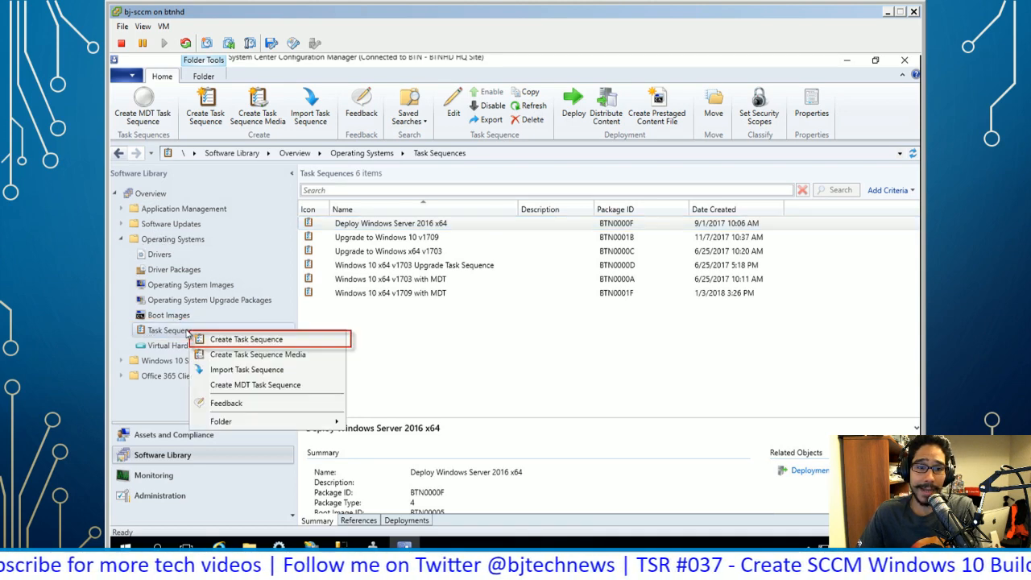
pyautogui.click(246, 340)
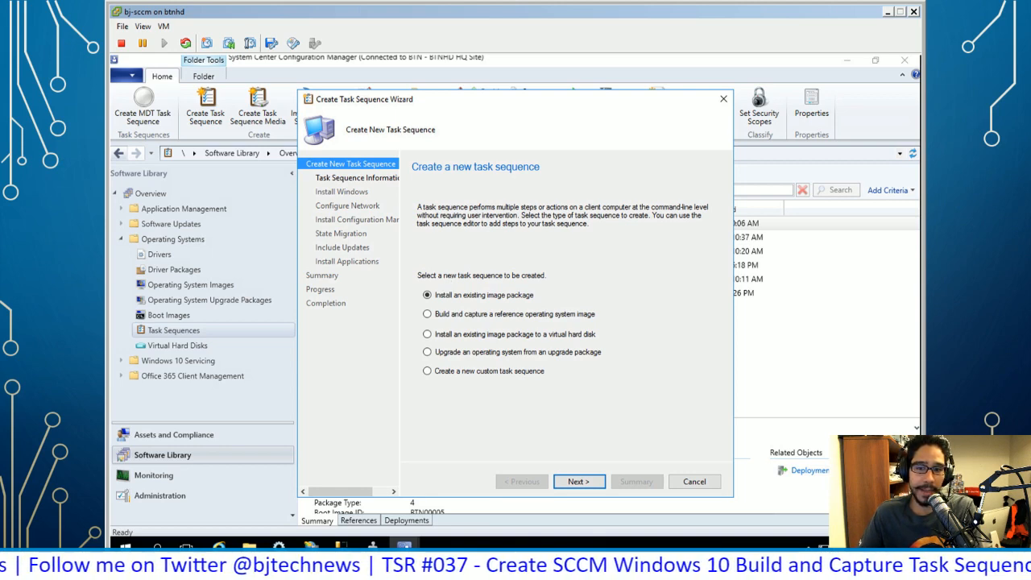
pyautogui.click(572, 319)
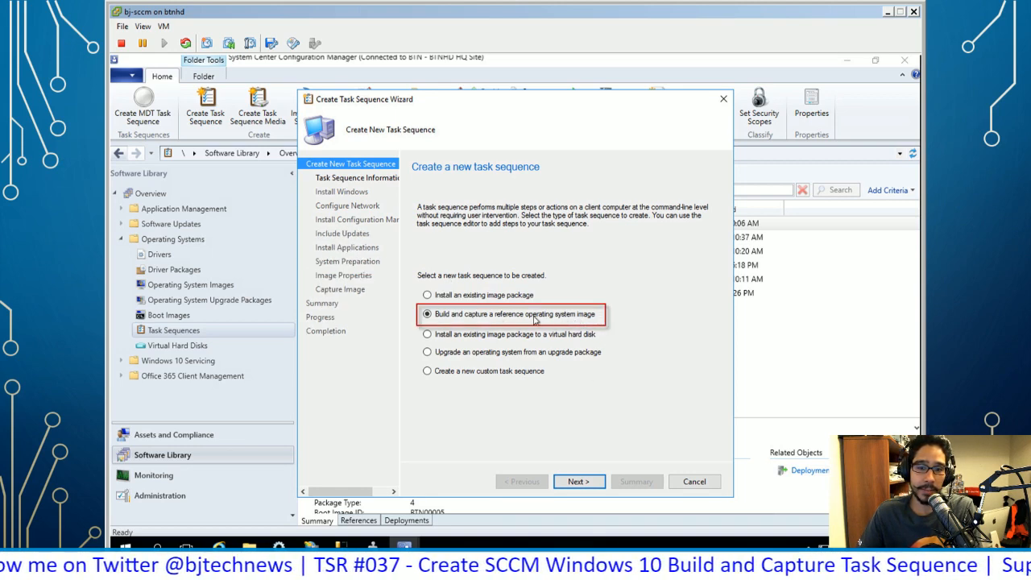
pyautogui.press('Return')
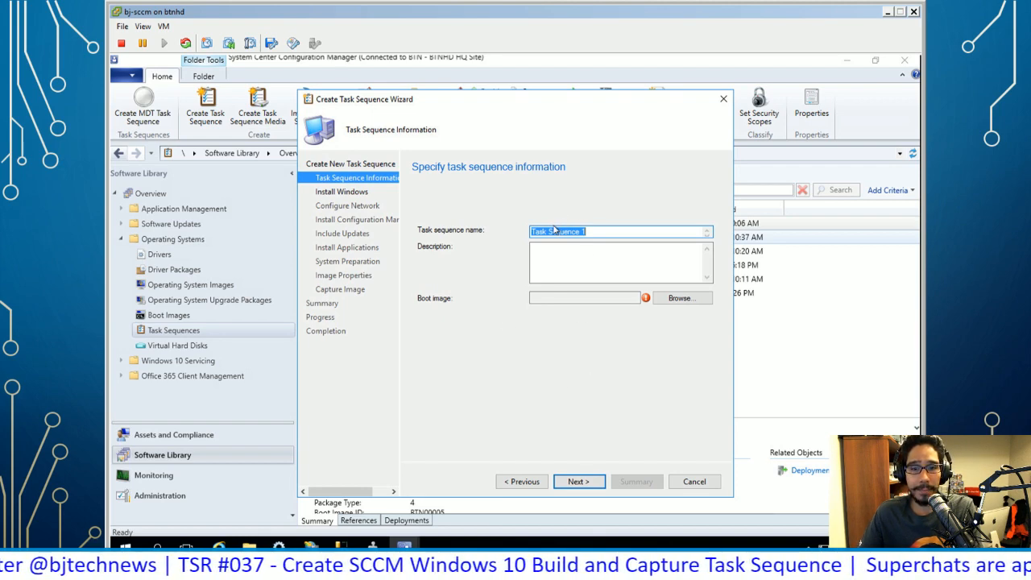
# Name the task sequence "Windows 10 v1790 Capture Ref Image" and assign the boot image WinPE 10 x64 v1709 en-US
pyautogui.write('Windows 10 v1790 Capture Ref Image')
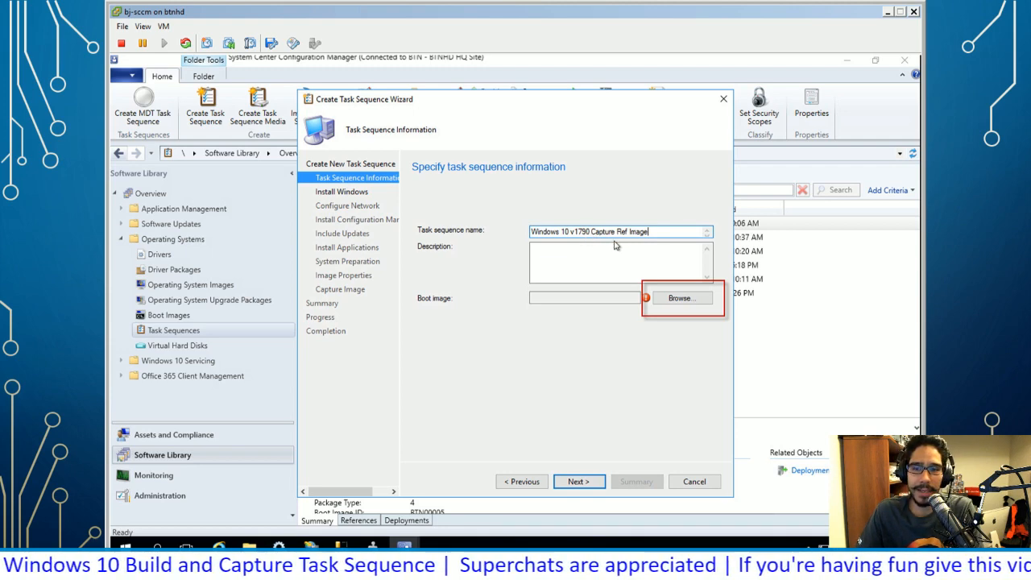
pyautogui.click(682, 298)
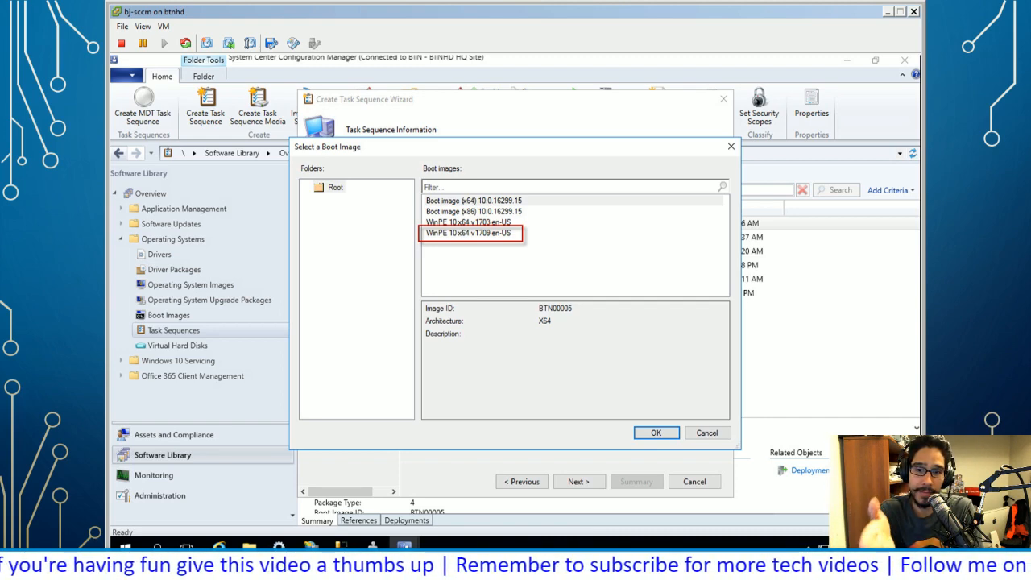
pyautogui.press('Return')
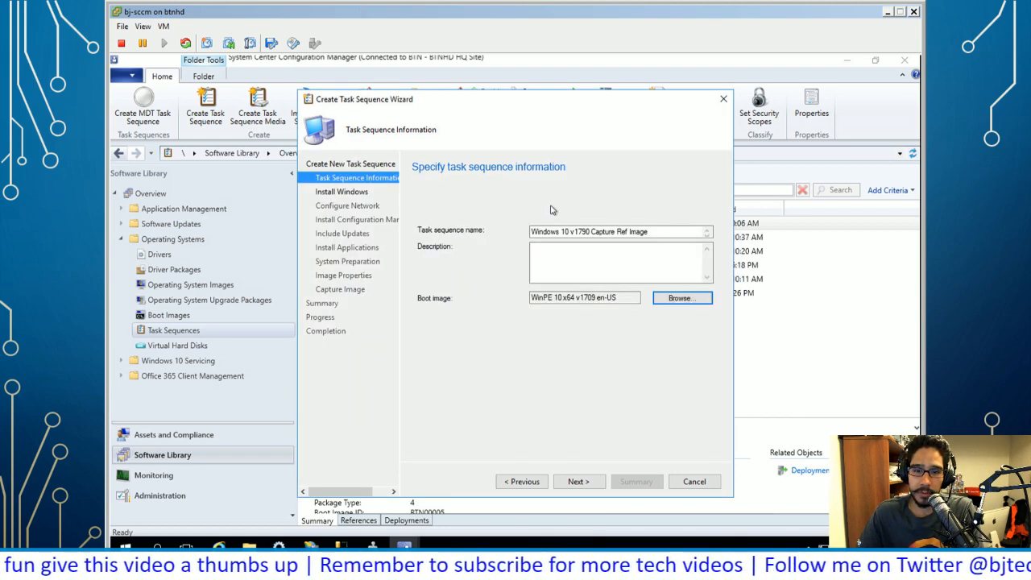
pyautogui.click(579, 482)
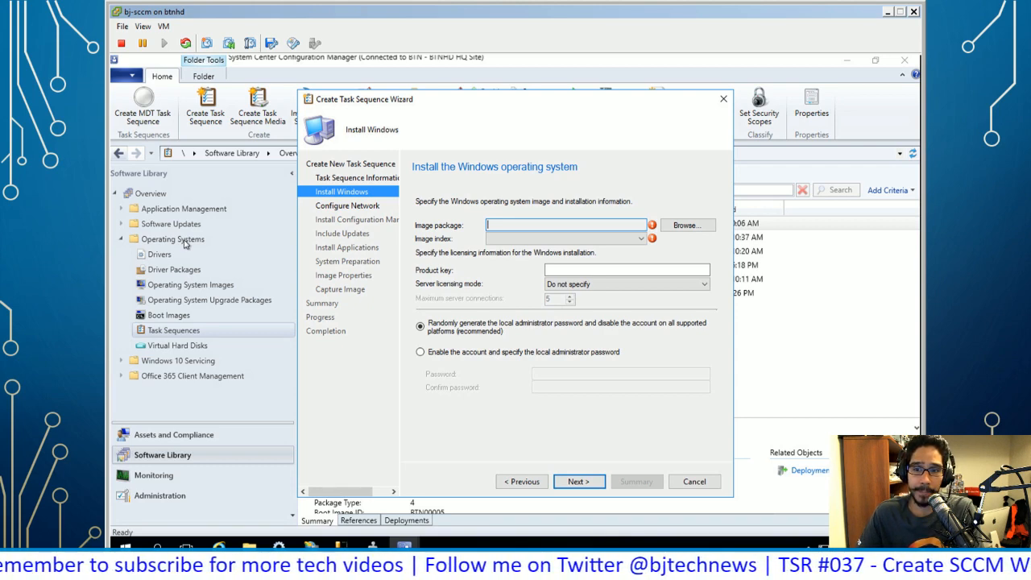
# Set the image package to Windows 10 v1709 en-US with image index 3 - Windows 10 Enterprise
pyautogui.click(685, 226)
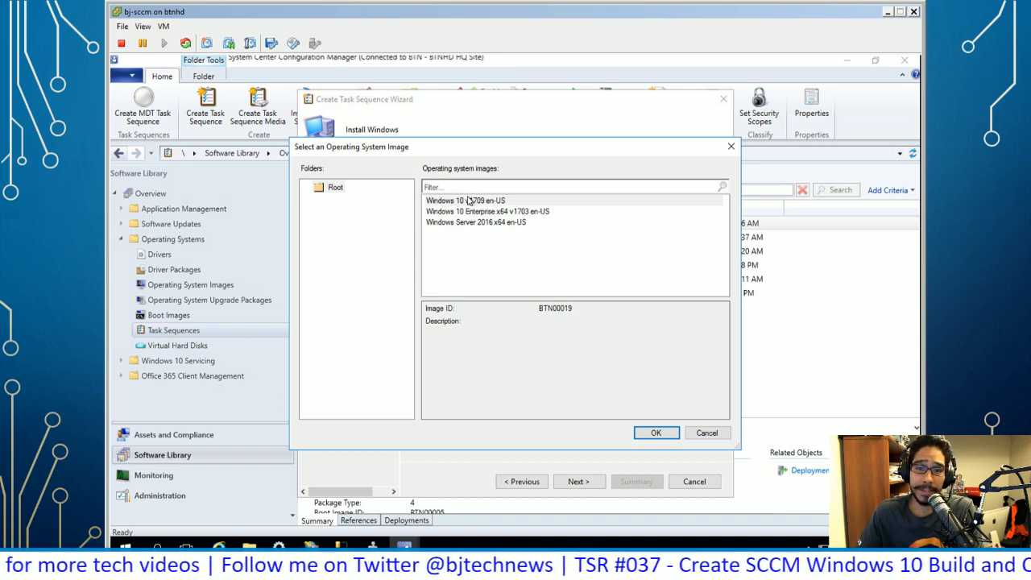
pyautogui.doubleClick(508, 208)
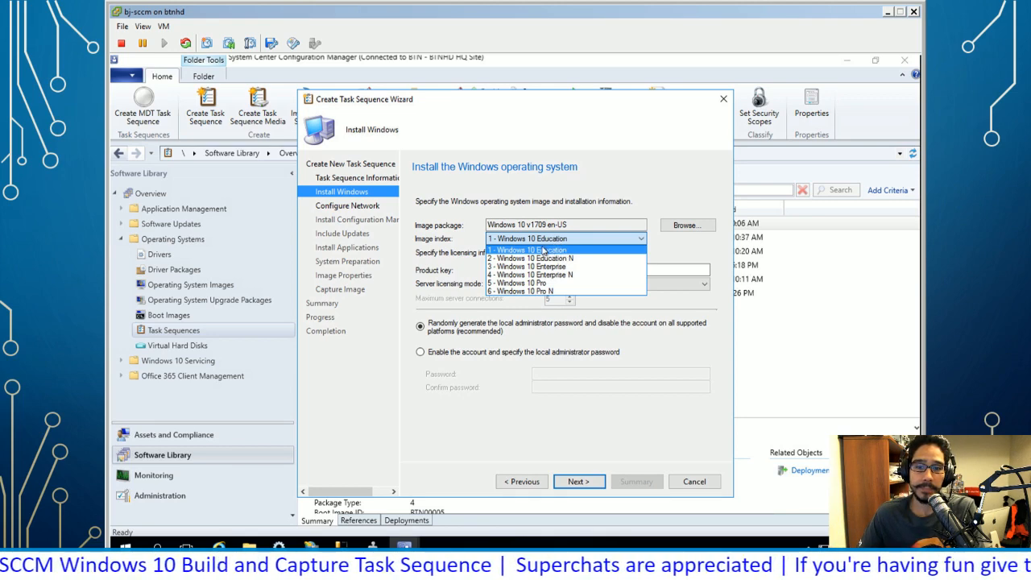
pyautogui.click(555, 265)
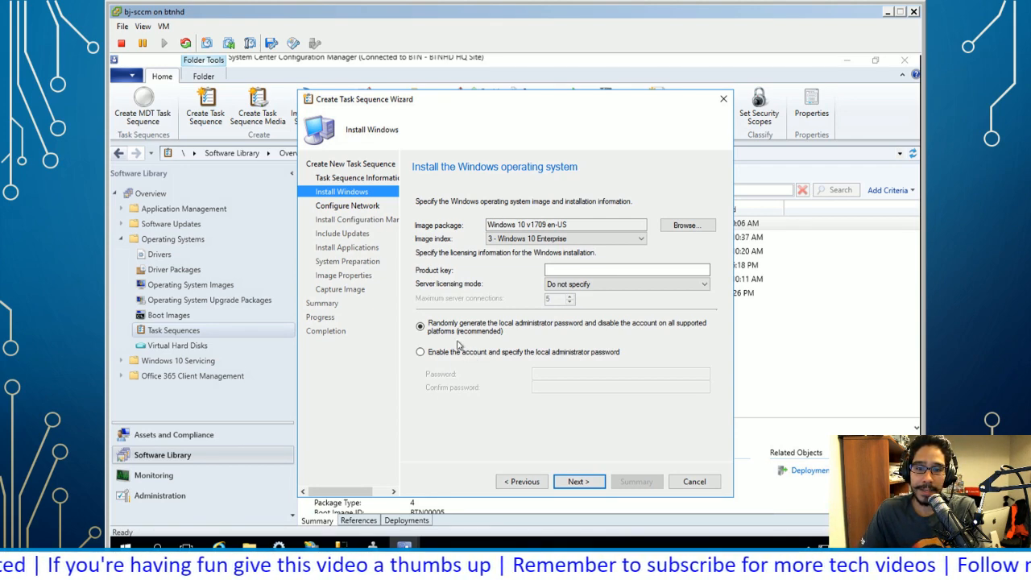
# Enable the local administrator account, and enter and confirm its password
pyautogui.click(551, 354)
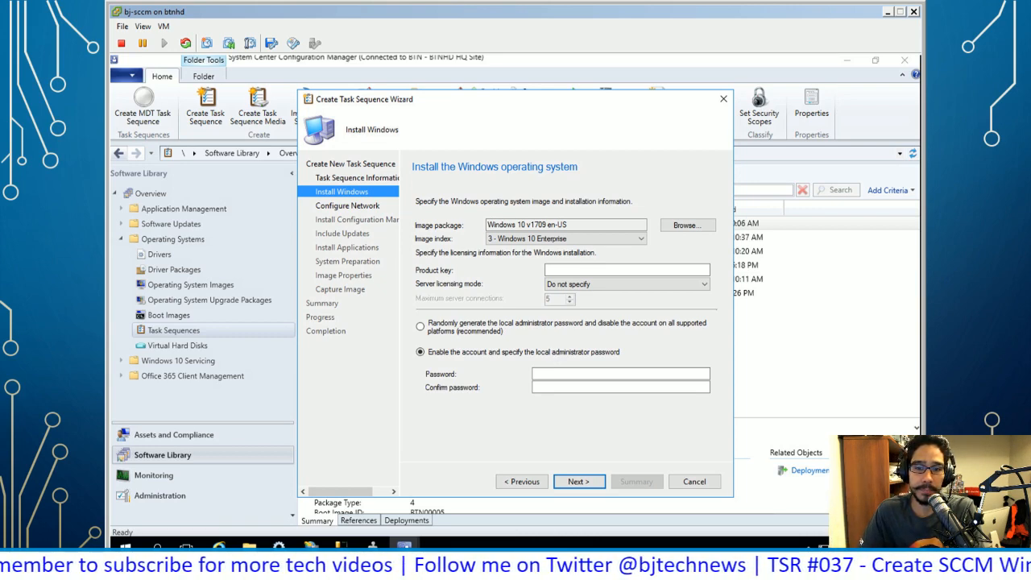
pyautogui.press('Tab')
pyautogui.write('••••••••')
pyautogui.press('Tab')
pyautogui.write('••••••••')
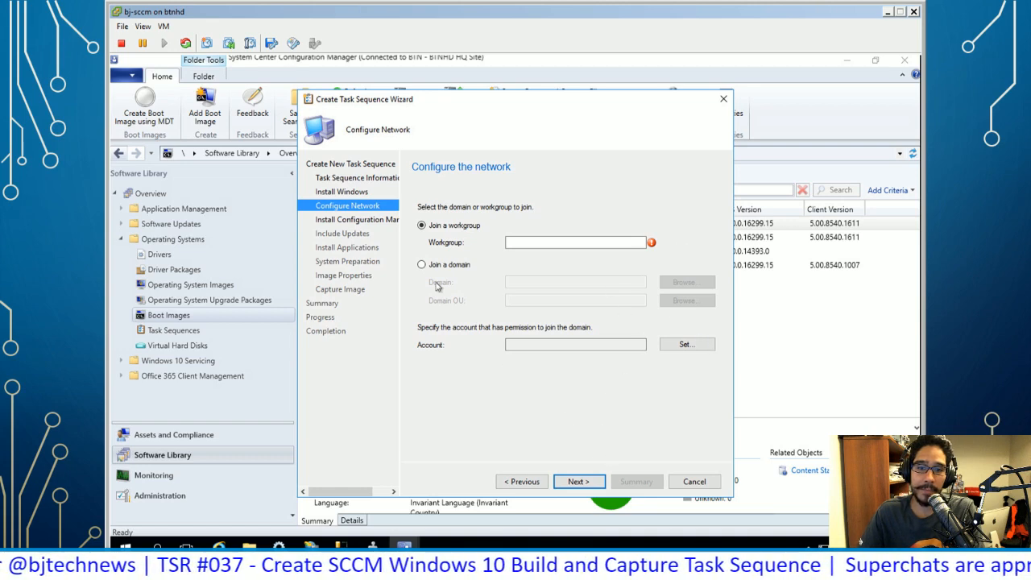
# Set the reference machine to join the workgroup BTNHD
pyautogui.click(538, 240)
pyautogui.write('BTNHD')
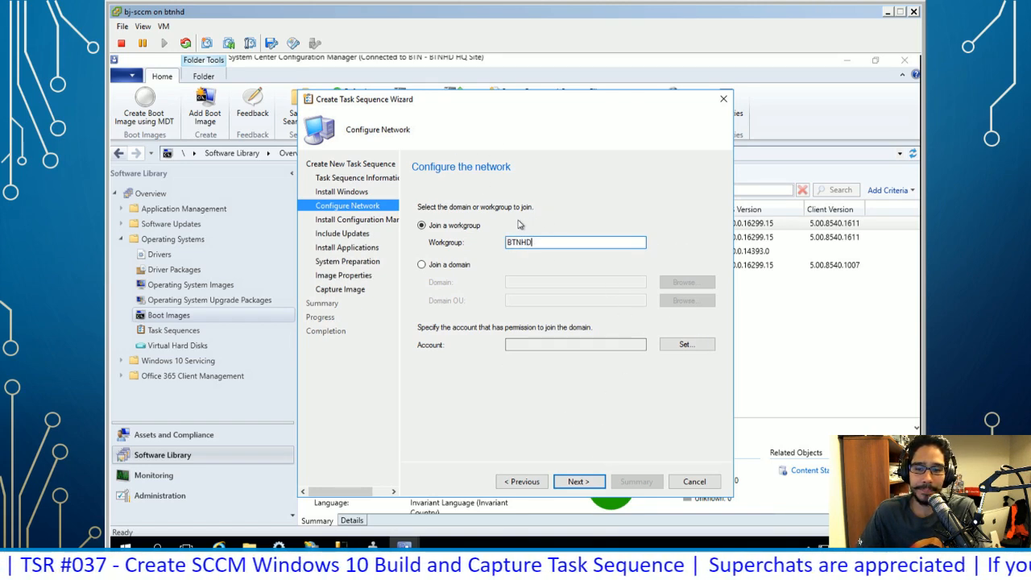
# Accept the default Configuration Manager client package, and include no software updates or applications in the task sequence
pyautogui.press('Return')
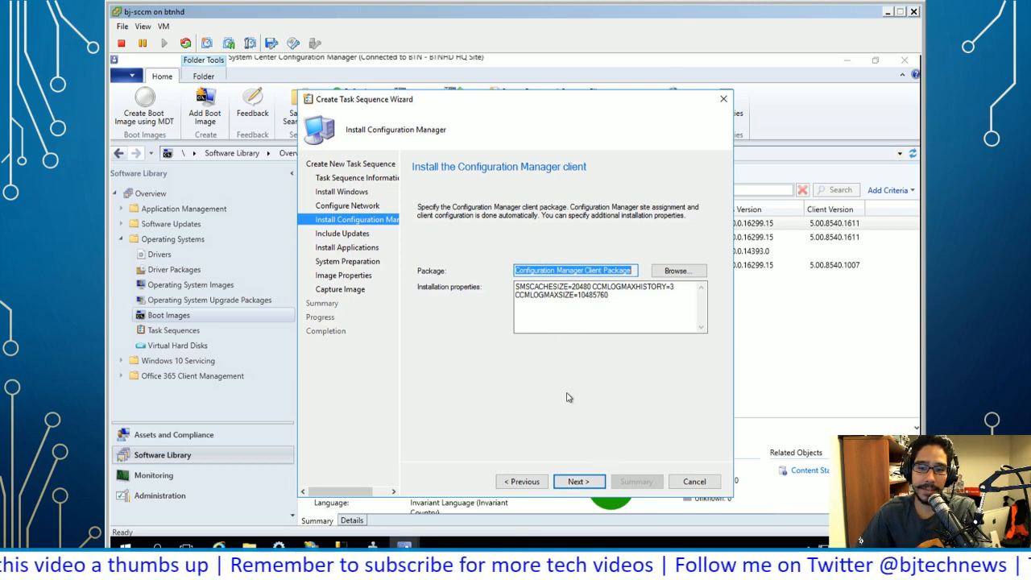
pyautogui.press('Return')
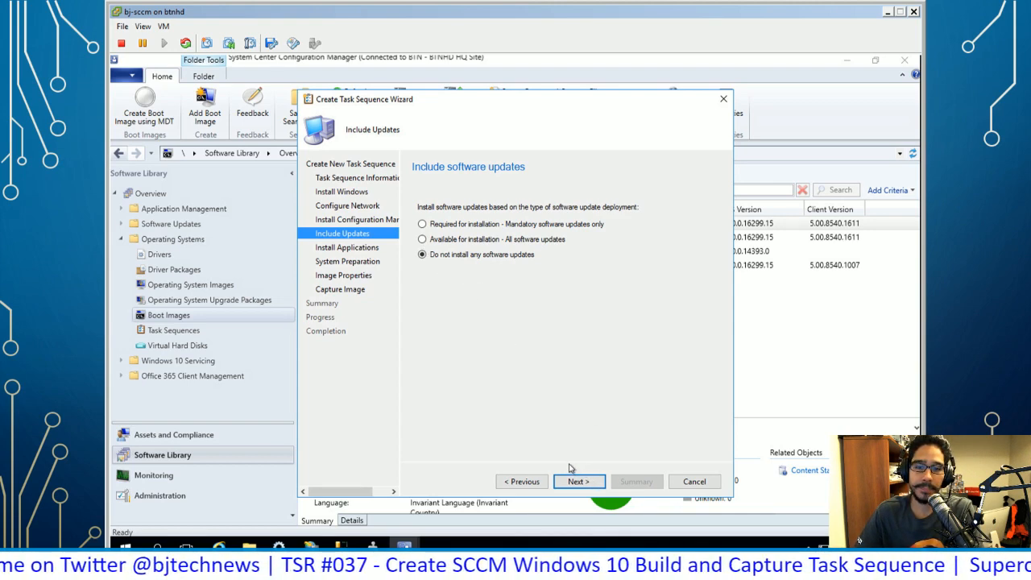
pyautogui.press('Return')
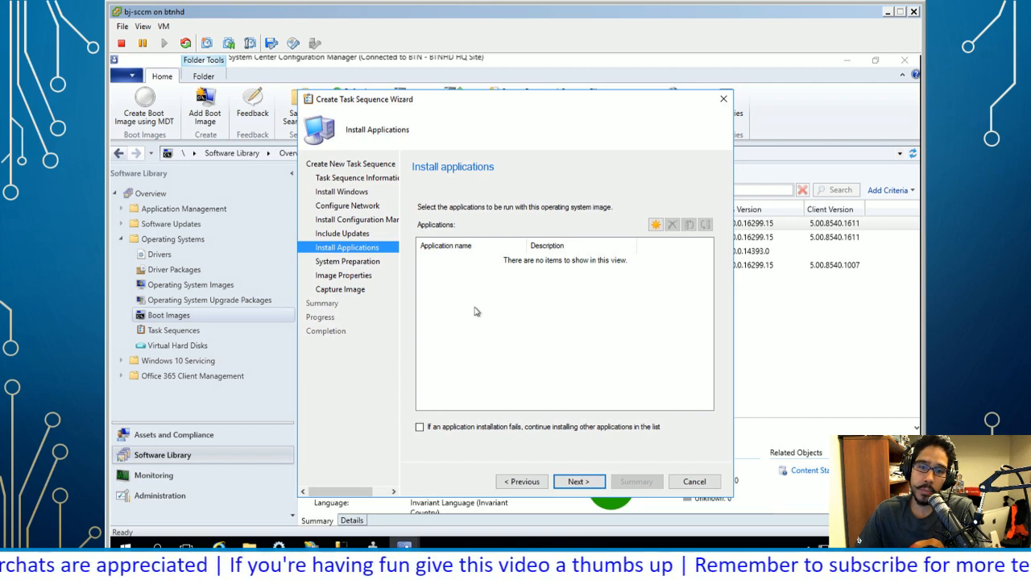
pyautogui.click(373, 261)
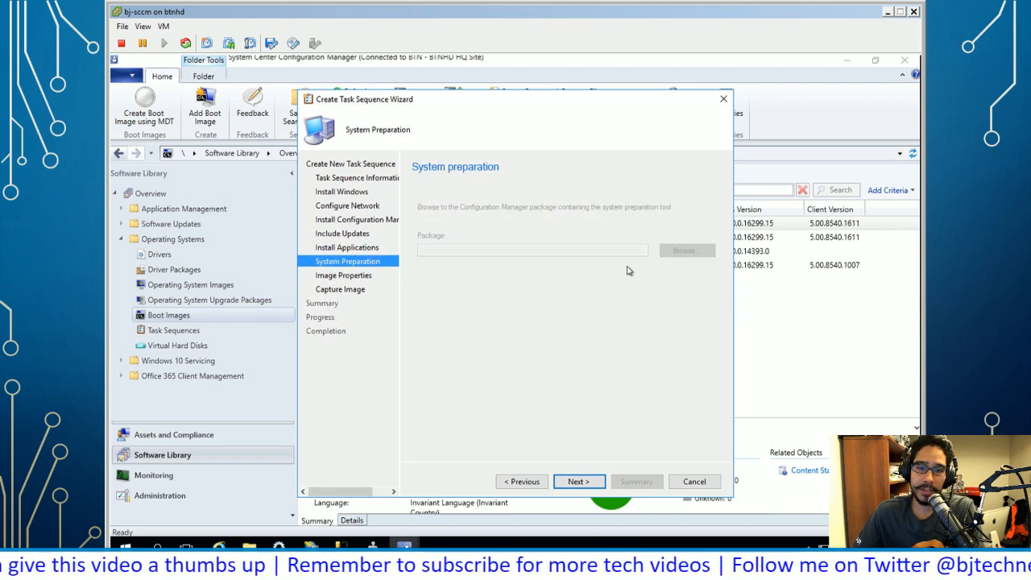
# Fill in the image creator's name, set the version to v1.0 and the description to "BTNHD capture TS in SCCM"
pyautogui.press('Return')
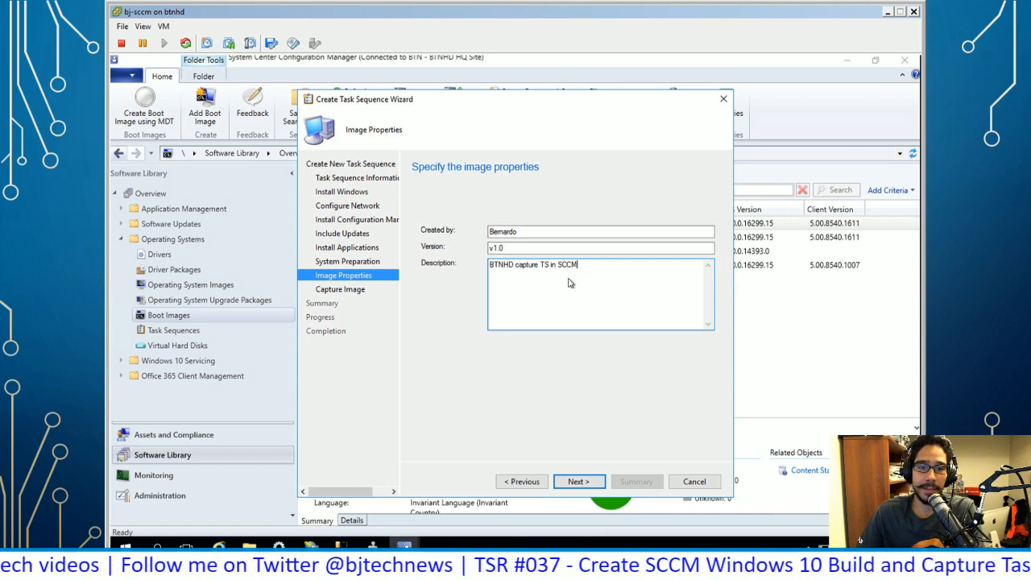
pyautogui.click(341, 289)
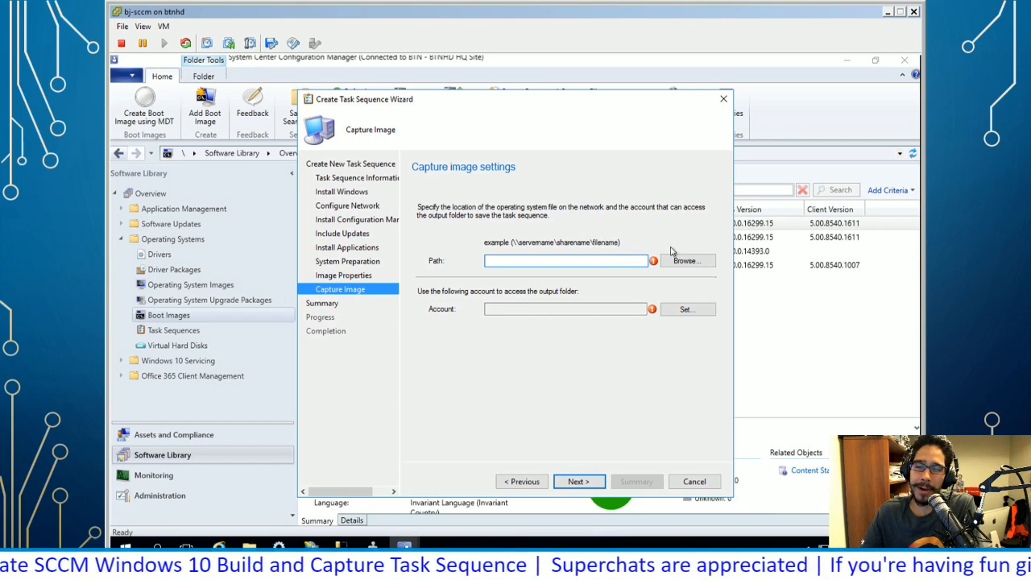
# Set the capture path to \\bj-sccm\sources\CAPTURE and the output folder account to btnhd\Administrator with its password
pyautogui.click(653, 265)
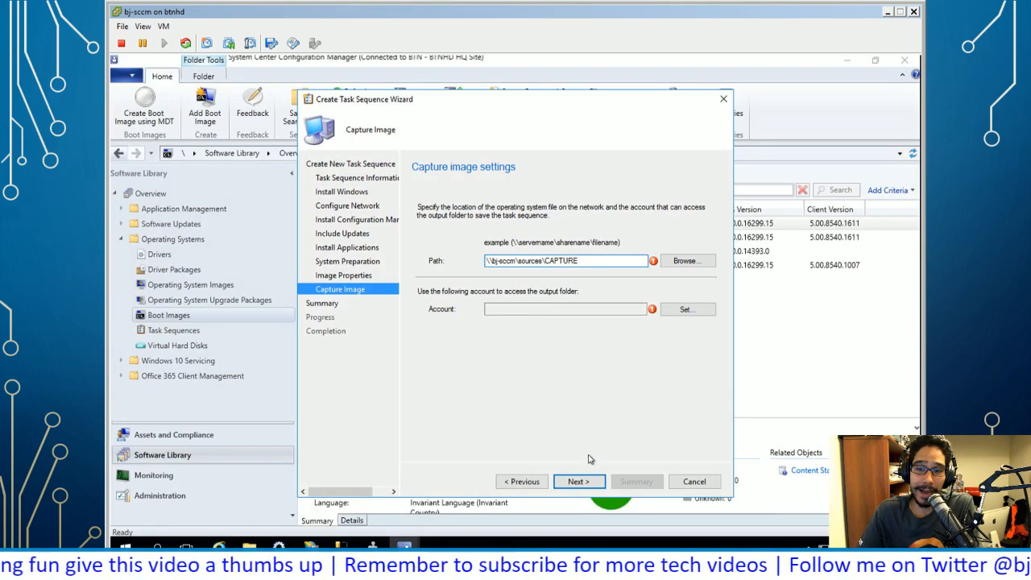
pyautogui.press('Tab')
pyautogui.press('Tab')
pyautogui.press('space')
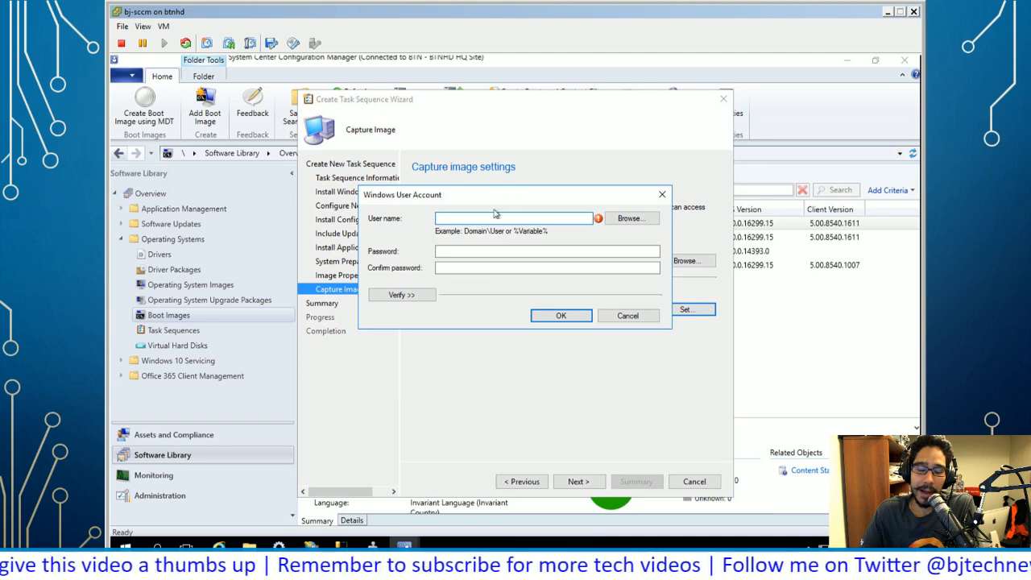
pyautogui.press('Escape')
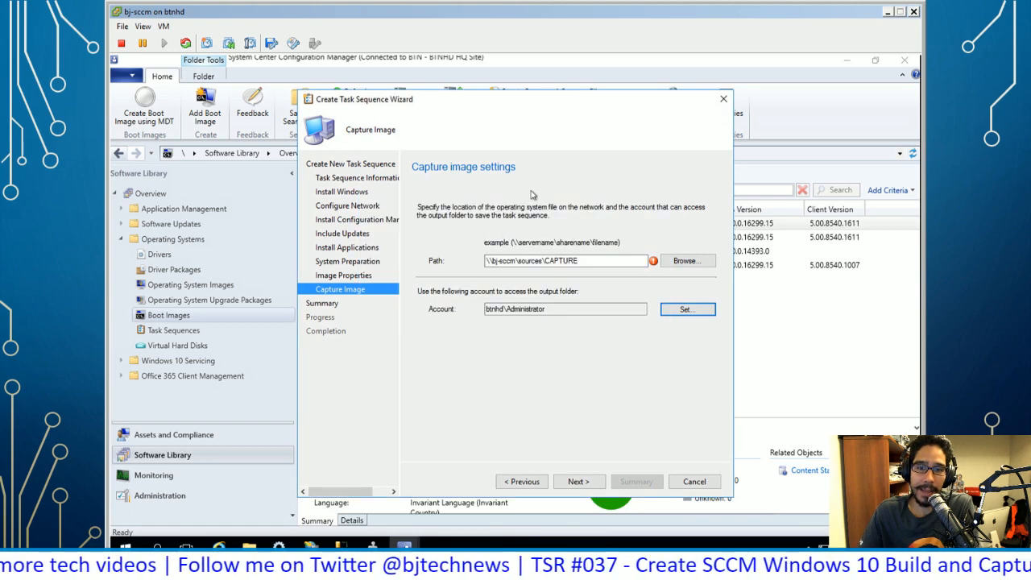
# Complete the capture path with the file name Win10CapRef.wim and create the task sequence
pyautogui.click(580, 477)
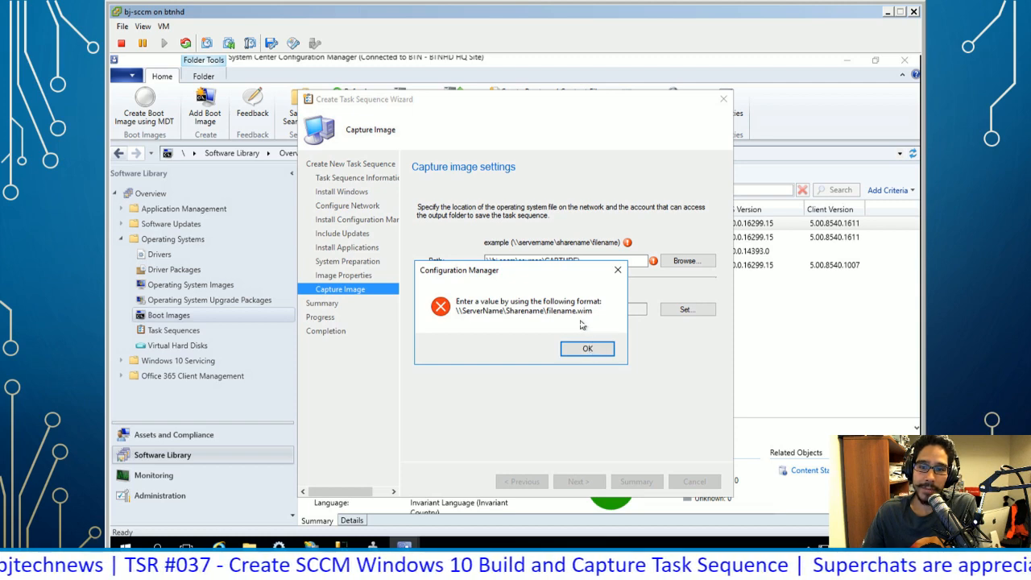
pyautogui.click(600, 348)
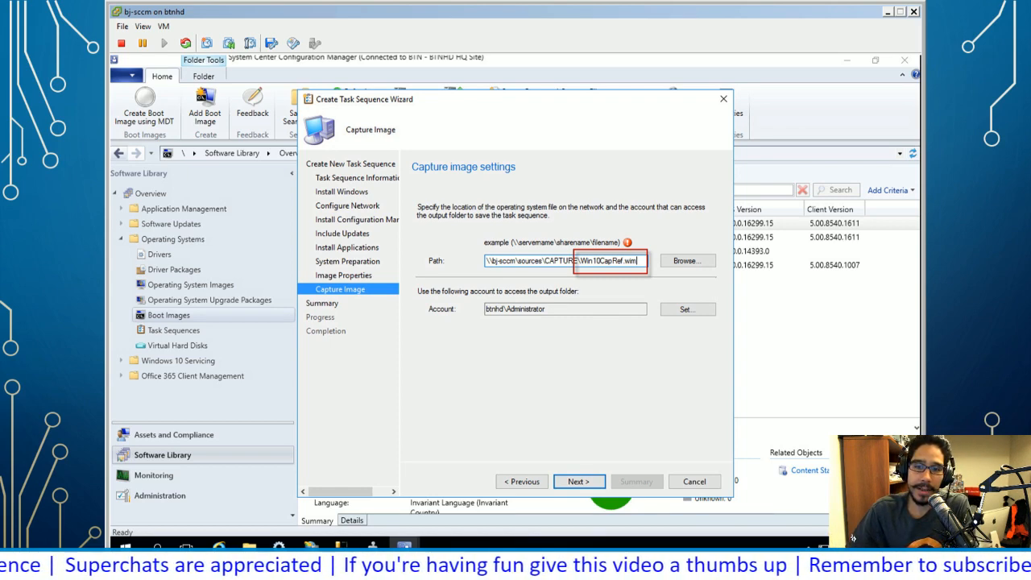
pyautogui.press('Return')
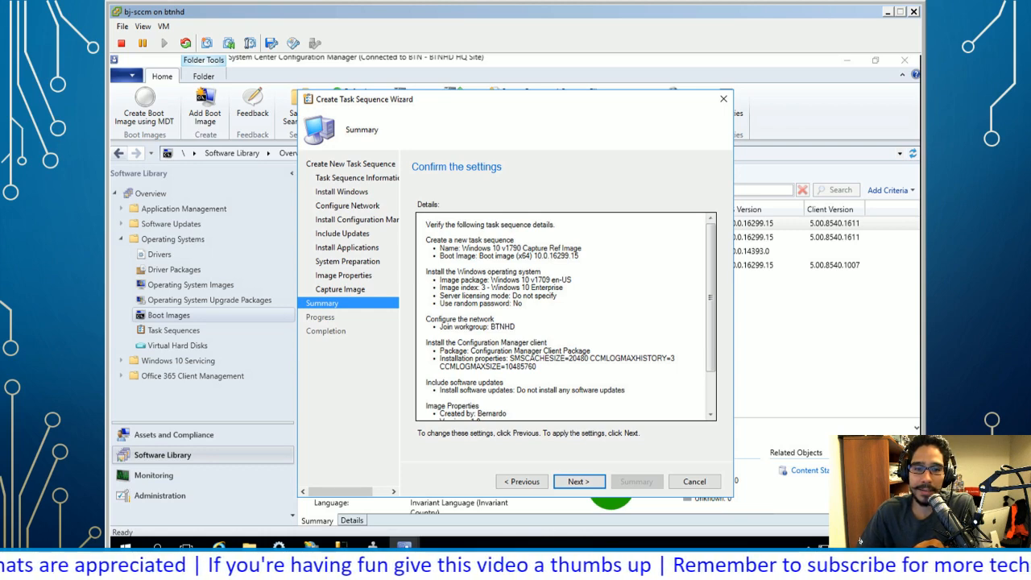
pyautogui.press('Return')
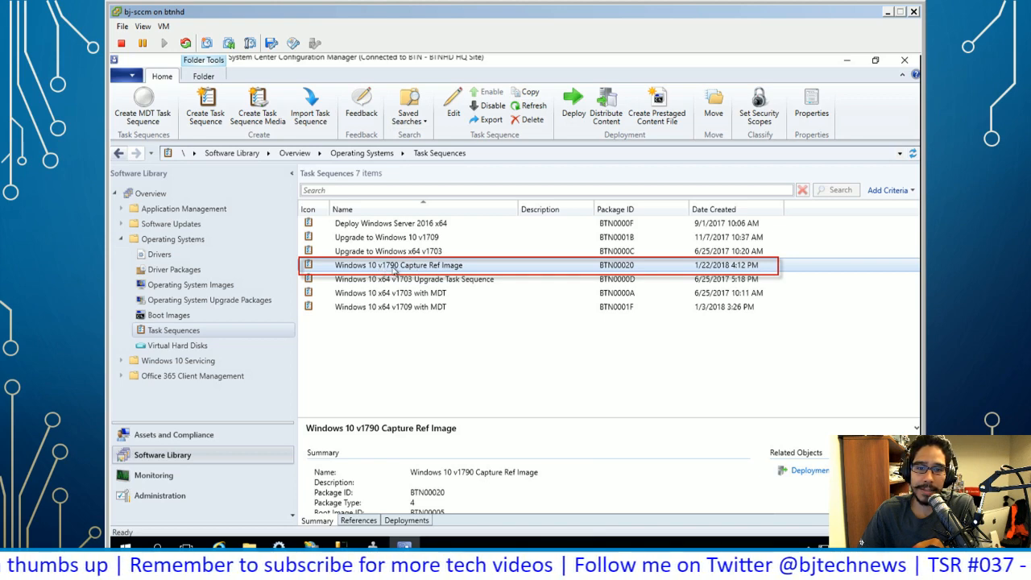
# Start deploying the Windows 10 v1790 Capture Ref Image task sequence to the All Unknown Computers collection
pyautogui.rightClick(395, 272)
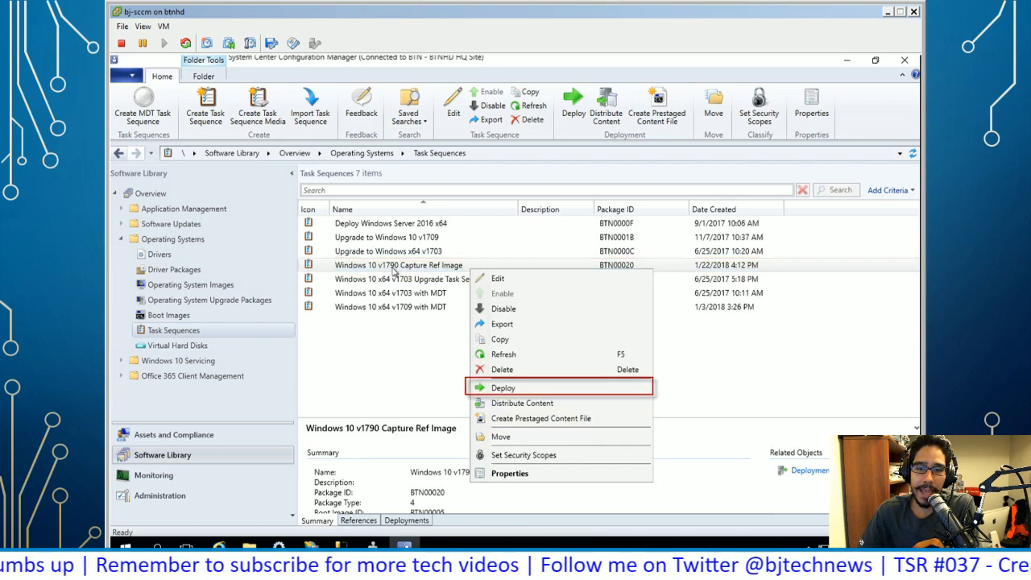
pyautogui.click(505, 390)
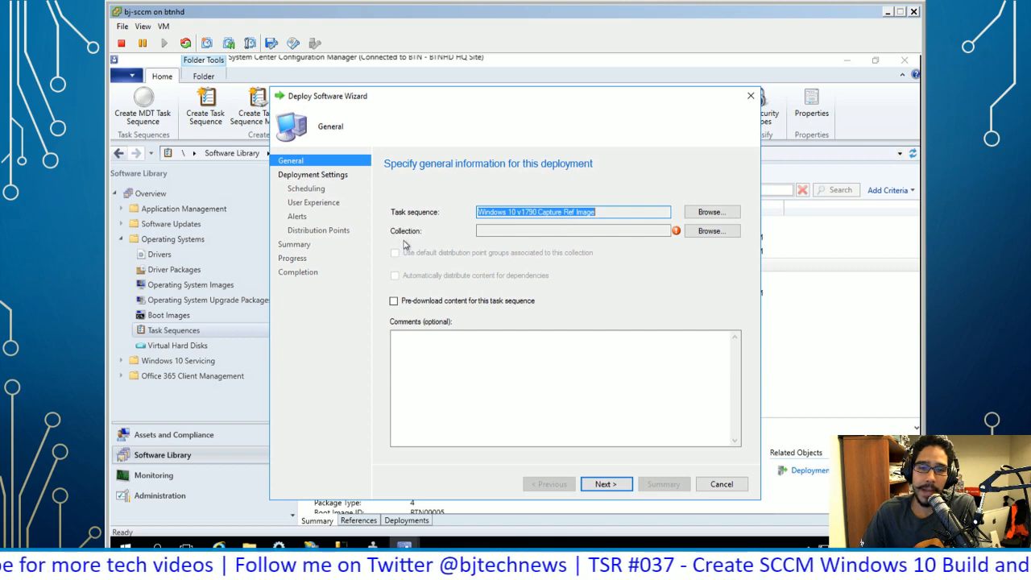
pyautogui.click(705, 234)
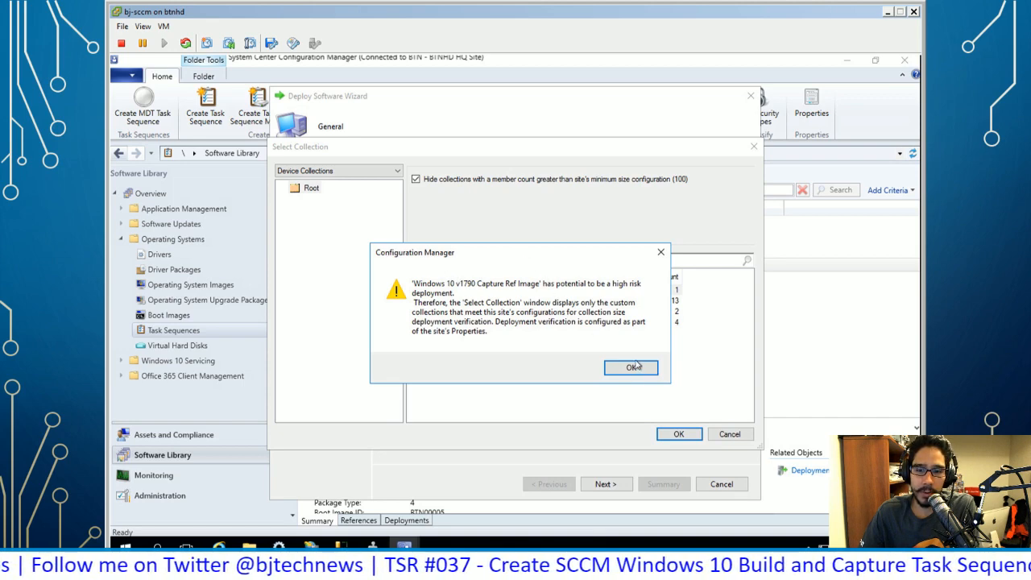
pyautogui.press('Return')
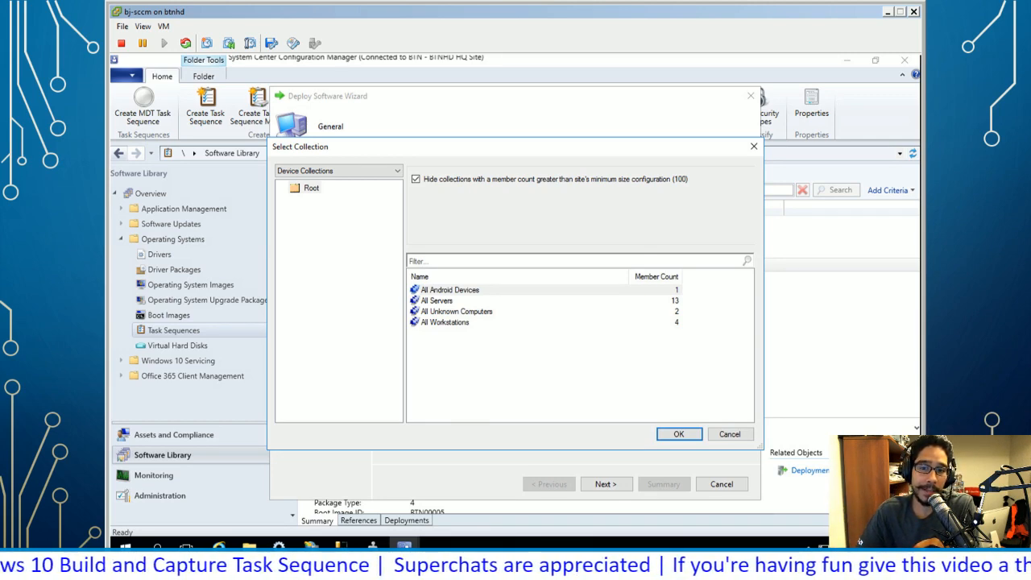
pyautogui.doubleClick(479, 313)
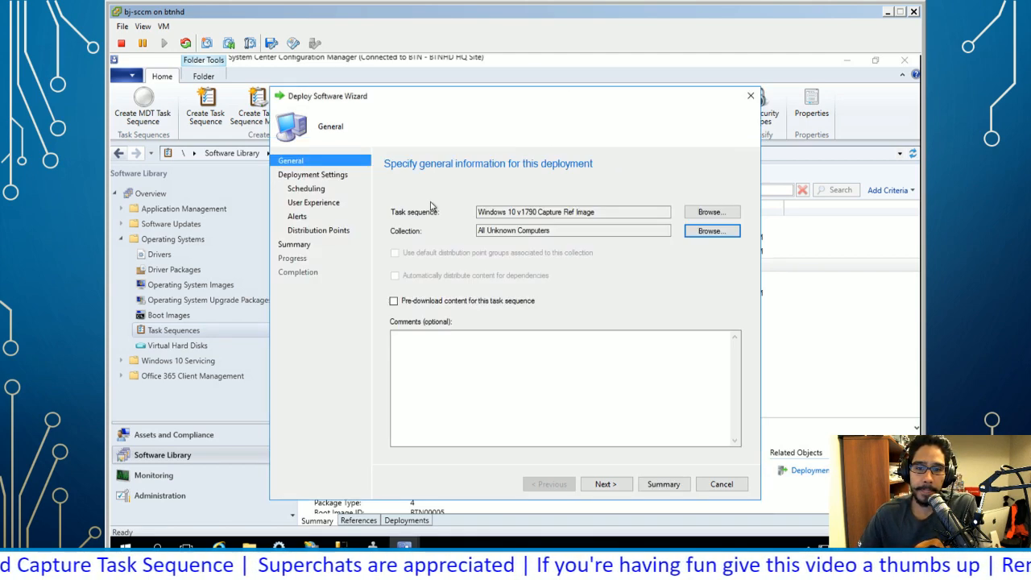
pyautogui.click(603, 482)
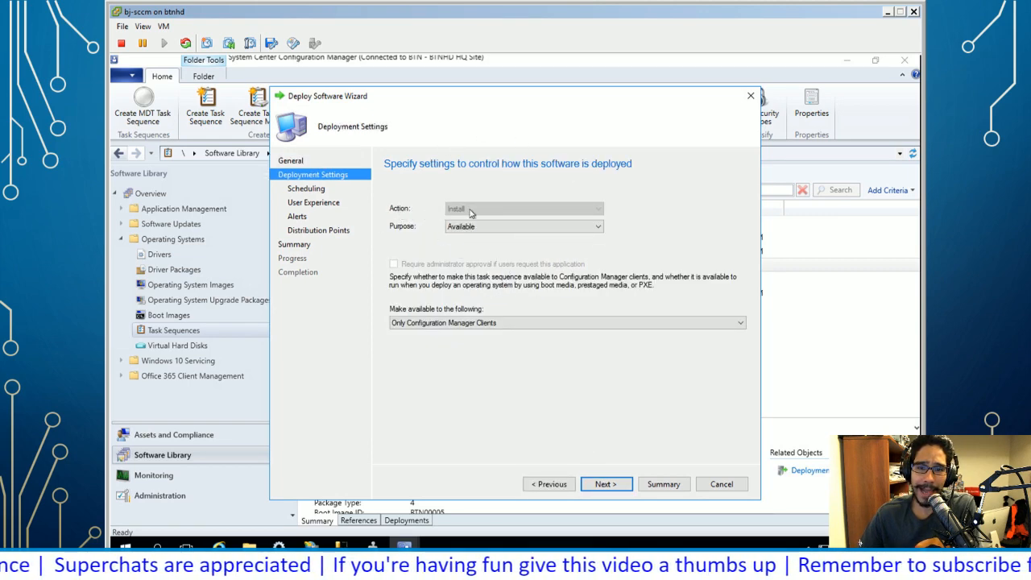
# Make the deployment available to Only media and PXE, keeping its purpose as Available
pyautogui.click(475, 331)
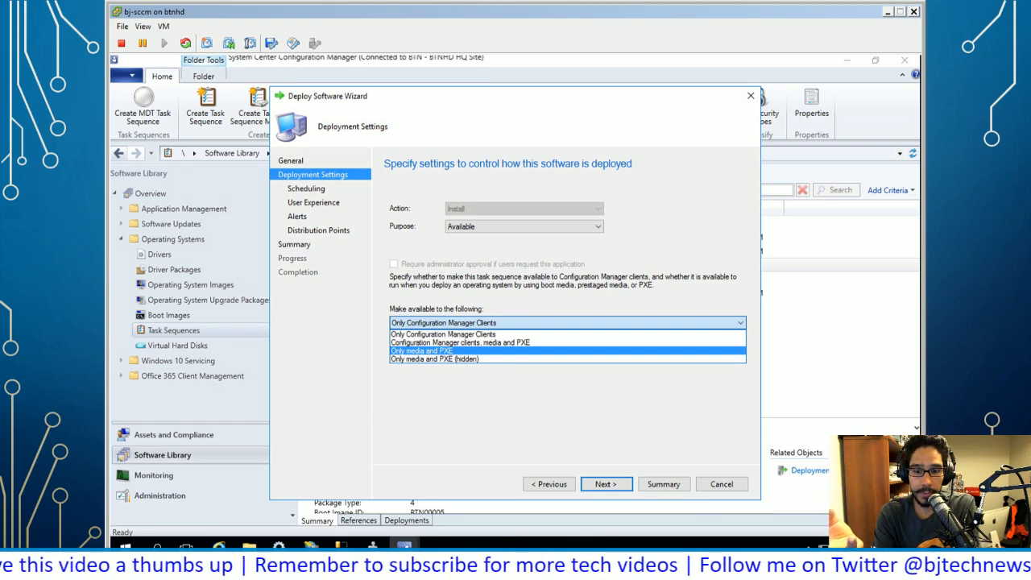
pyautogui.press('Return')
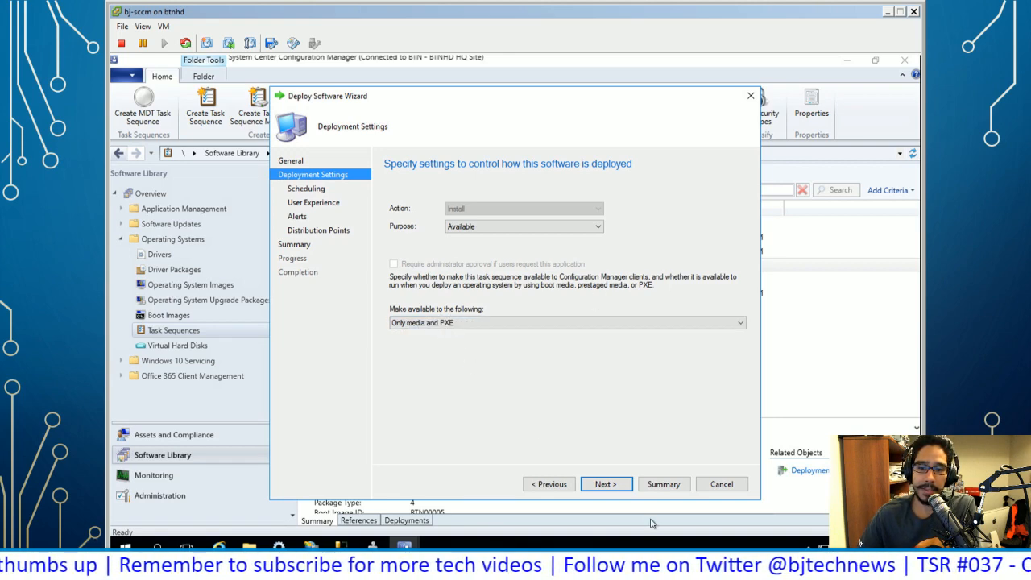
pyautogui.press('Return')
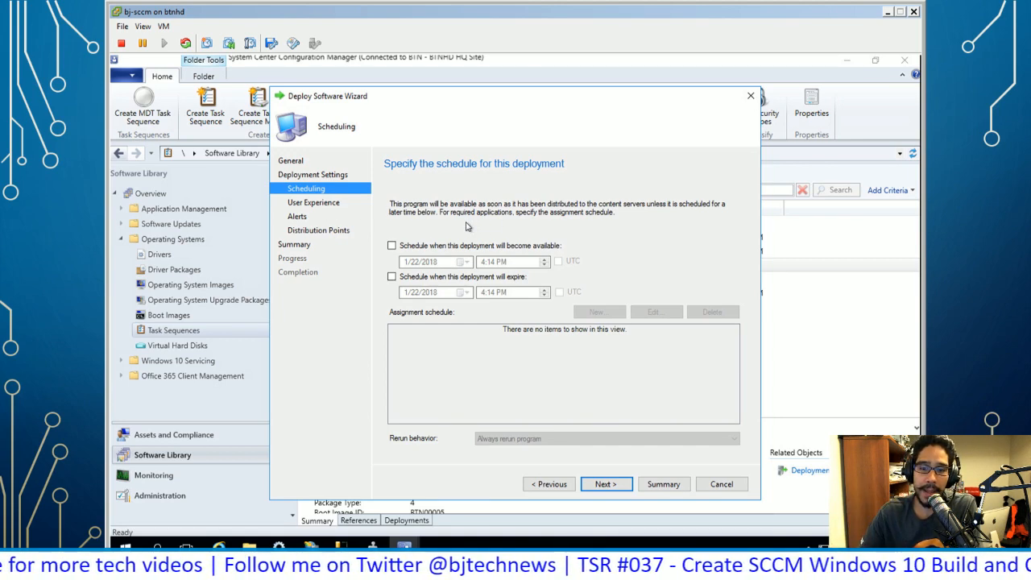
# Keep the default scheduling, user experience, alert and distribution point settings, and apply the deployment
pyautogui.click(314, 204)
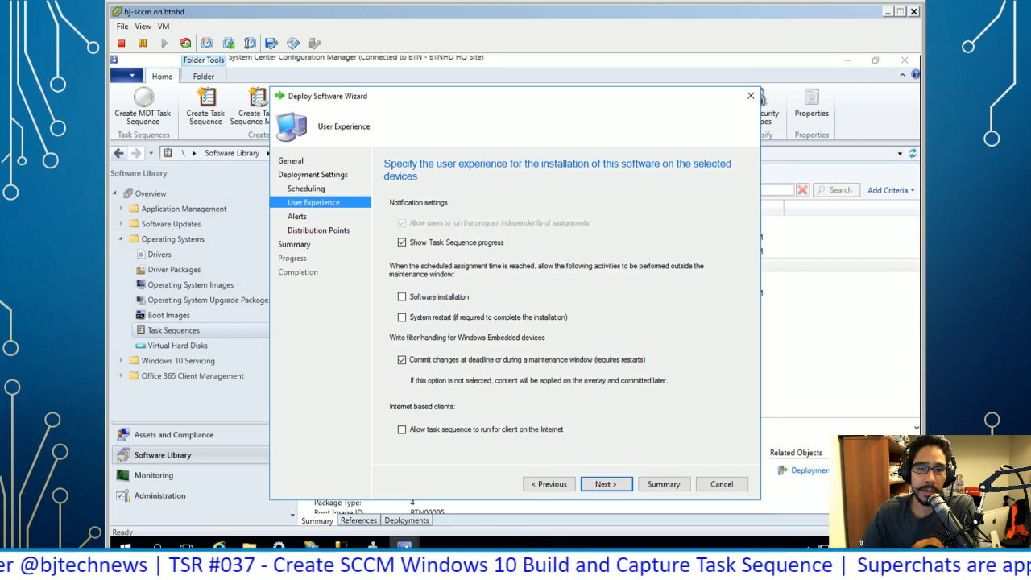
pyautogui.press('Return')
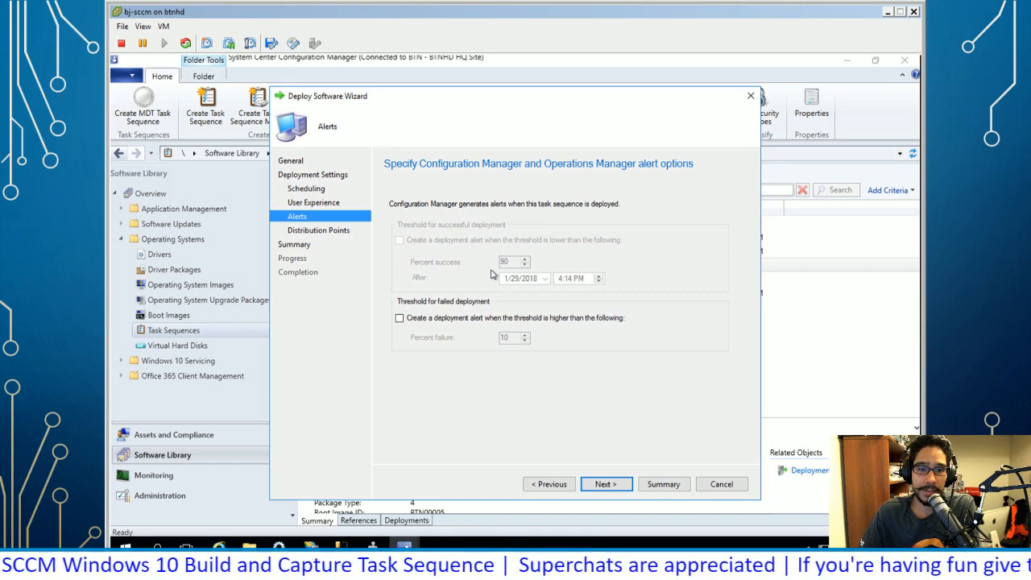
pyautogui.press('Return')
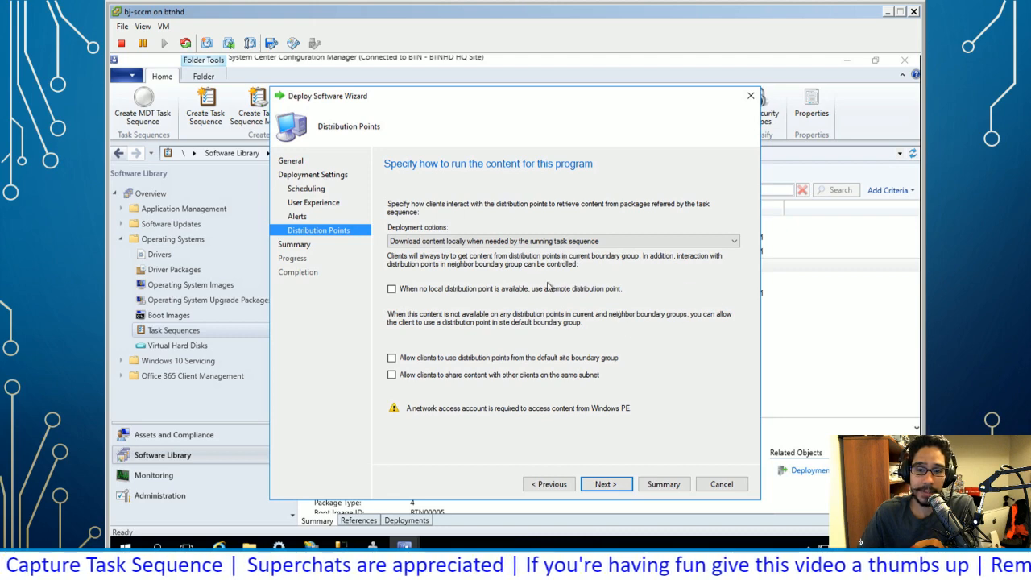
pyautogui.click(614, 473)
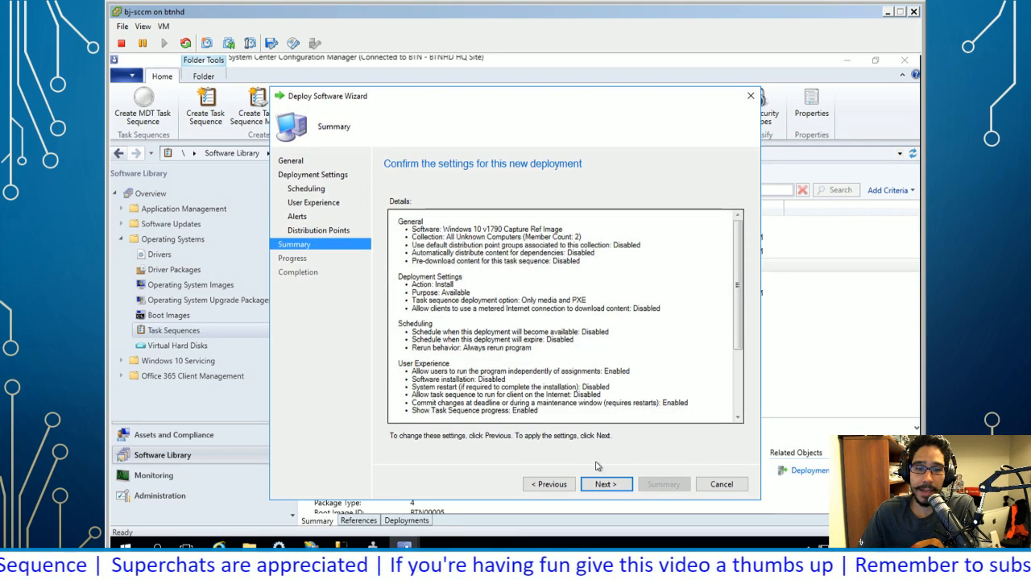
pyautogui.press('Return')
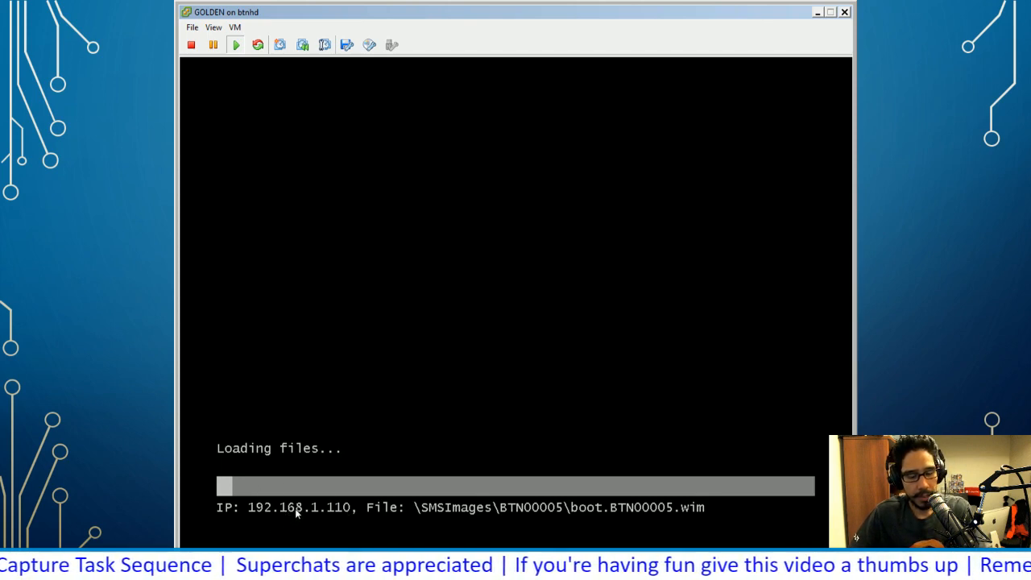
# Leave the slide show, switch to the vSphere Client and select the bj-sccm virtual machine
pyautogui.press('Escape')
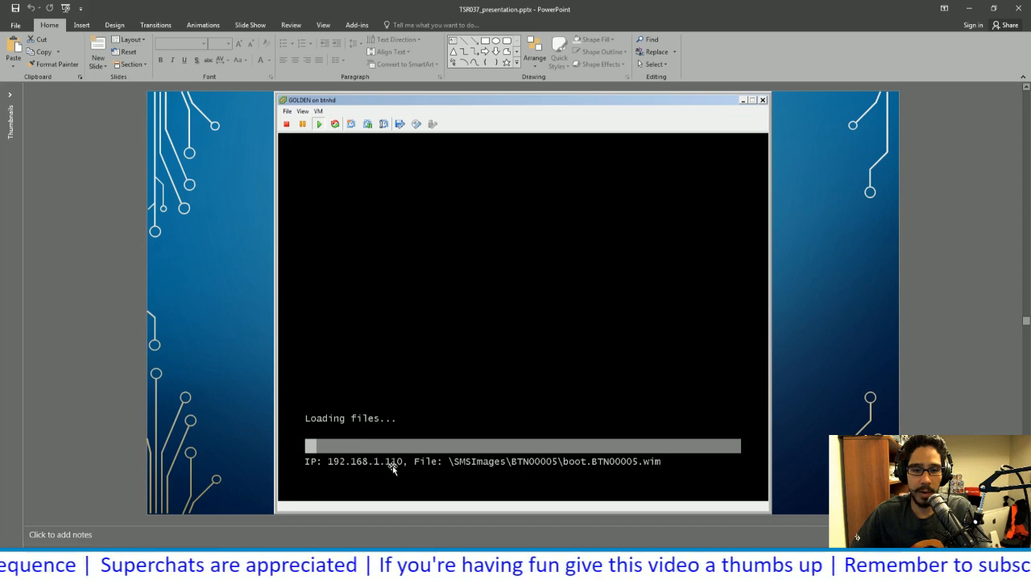
pyautogui.moveTo(216, 564)
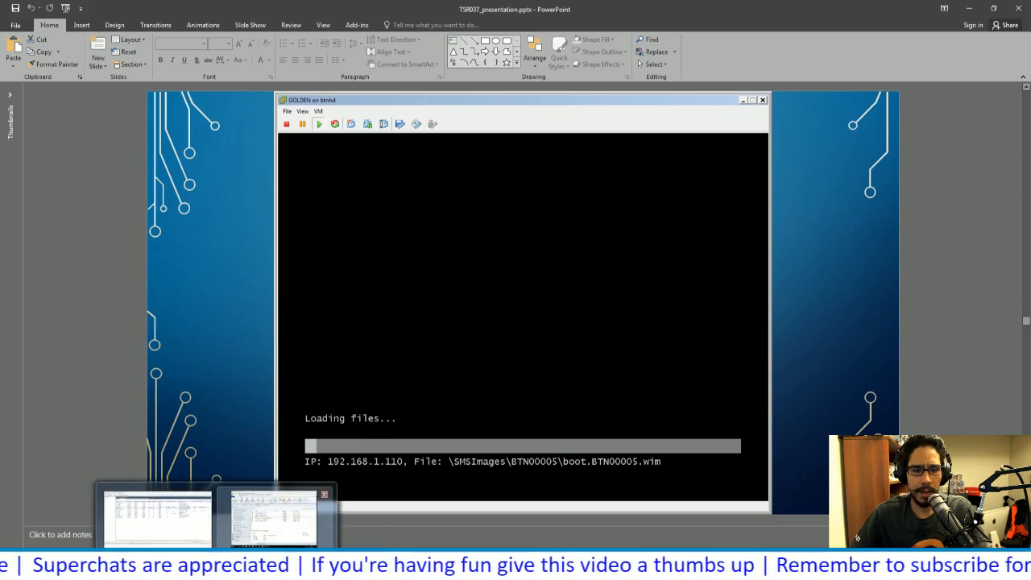
pyautogui.click(249, 513)
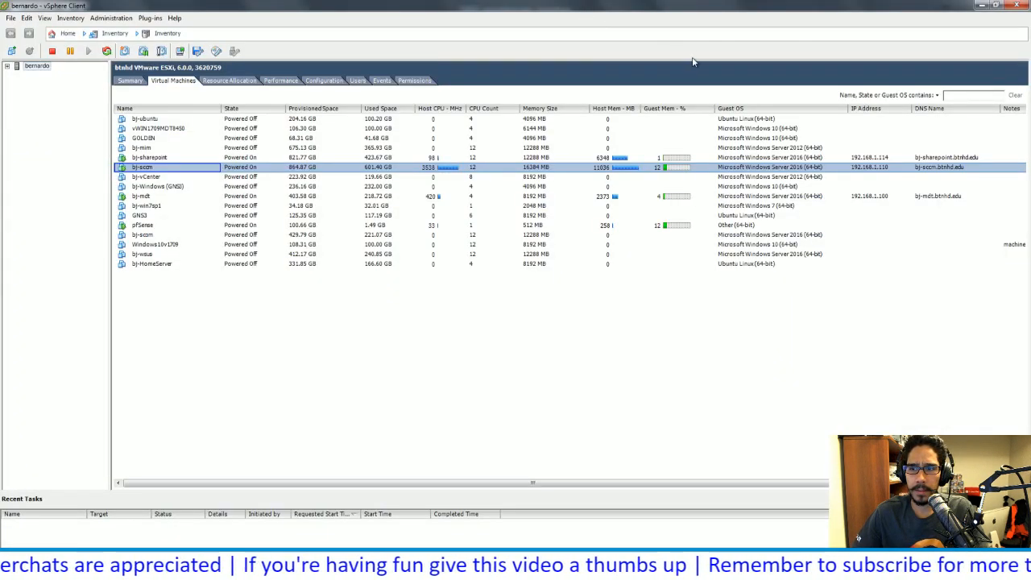
pyautogui.click(173, 168)
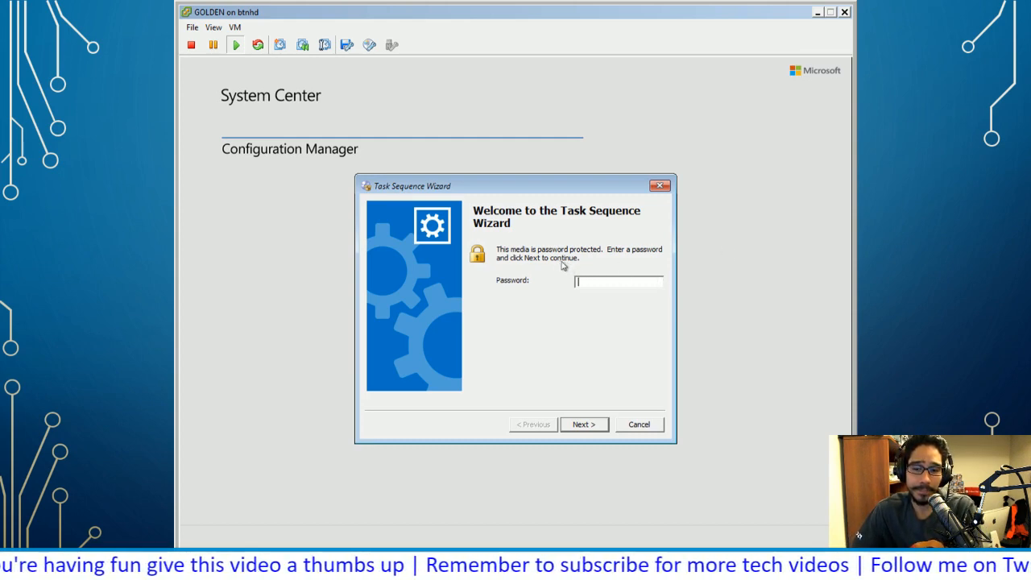
# Enter the boot media password on the GOLDEN machine and run the Windows 10 v1790 Capture Ref Image task sequence
pyautogui.write('********')
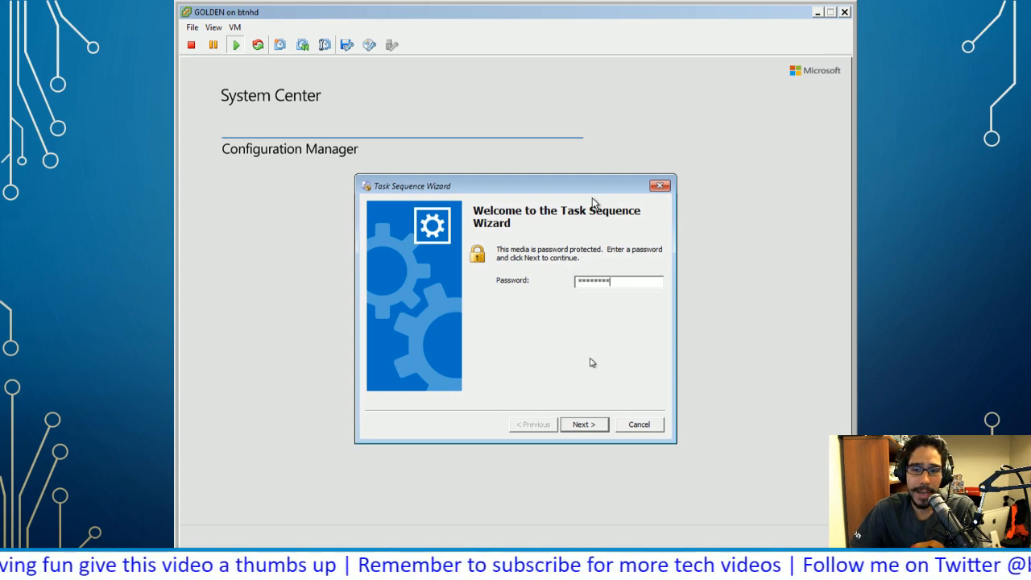
pyautogui.press('Return')
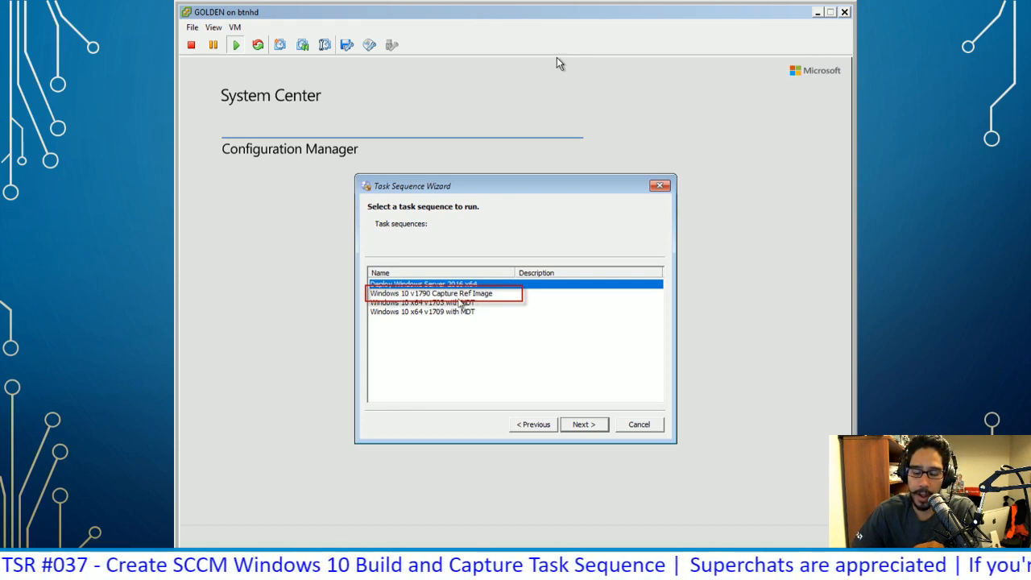
pyautogui.click(600, 427)
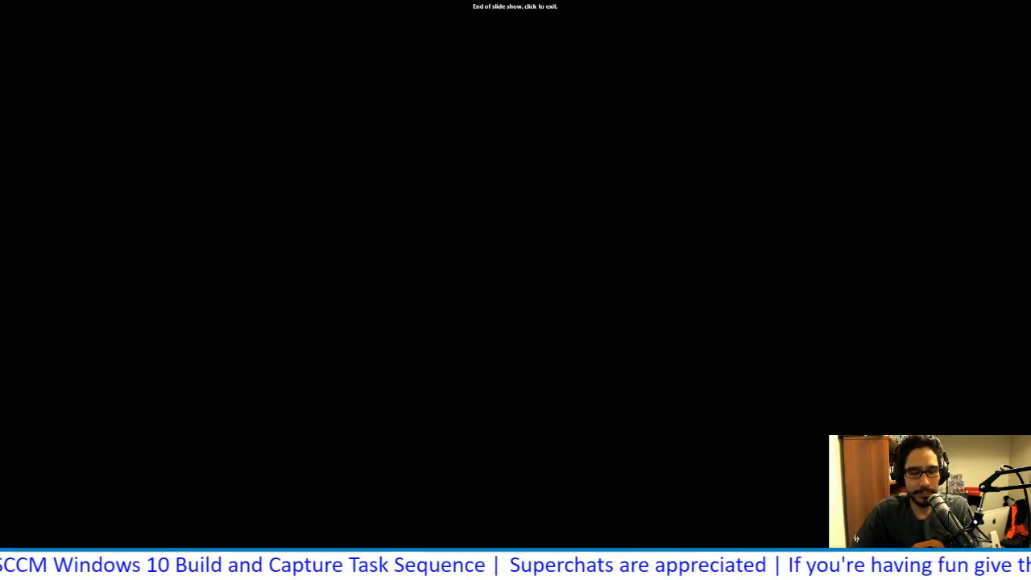
pyautogui.click(602, 226)
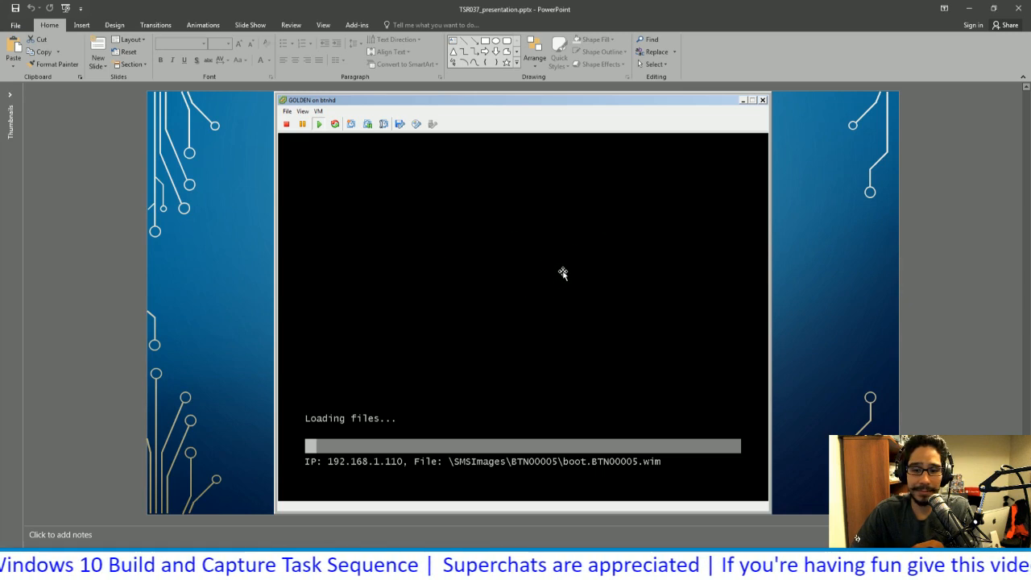
# Switch to the bj-sccm console and open the Windows 10 v1790 Capture Ref Image task sequence for editing, widening its step list
pyautogui.scroll(1, 563, 274)
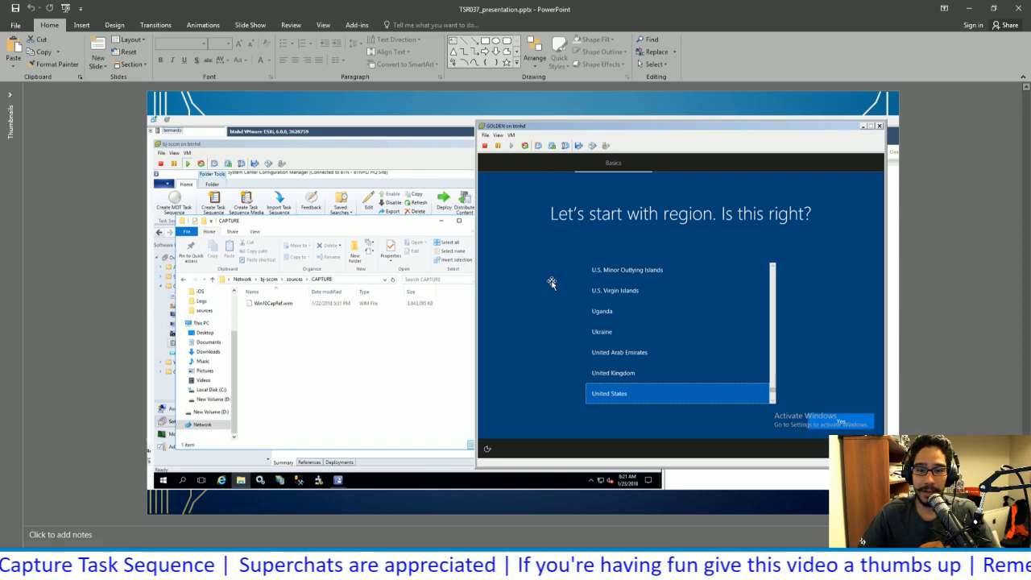
pyautogui.click(508, 569)
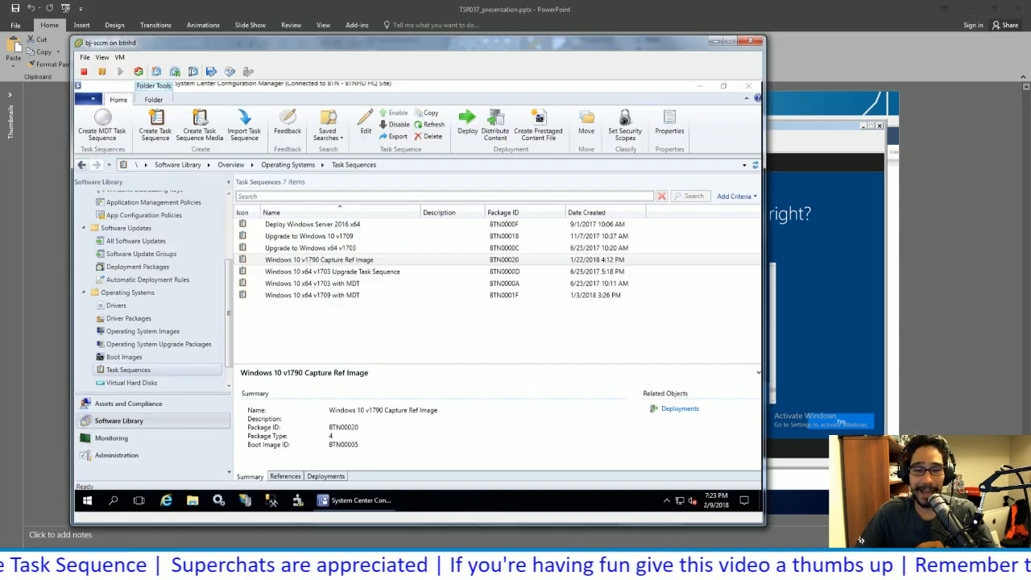
pyautogui.click(314, 261)
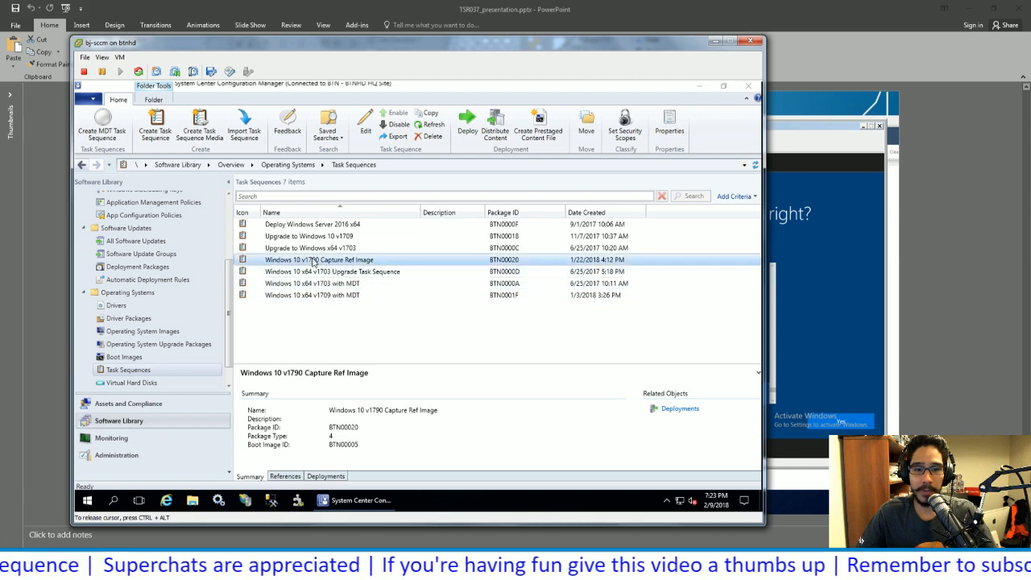
pyautogui.rightClick(314, 261)
pyautogui.click(339, 266)
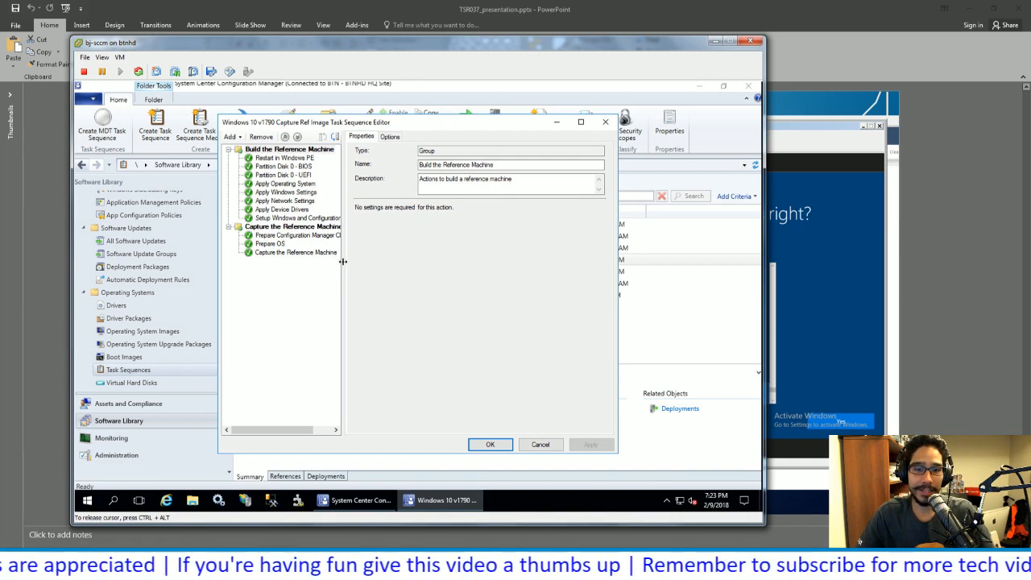
pyautogui.moveTo(342, 266); pyautogui.dragTo(383, 272)
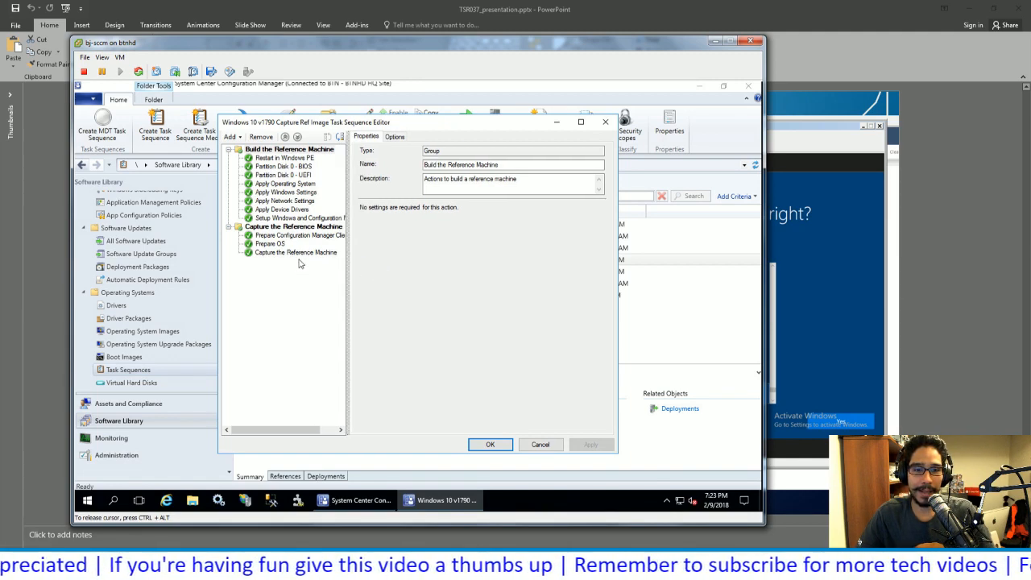
# Select the Capture the Reference Machine step and examine the General, Software, Drivers and other step types that can be added
pyautogui.click(272, 253)
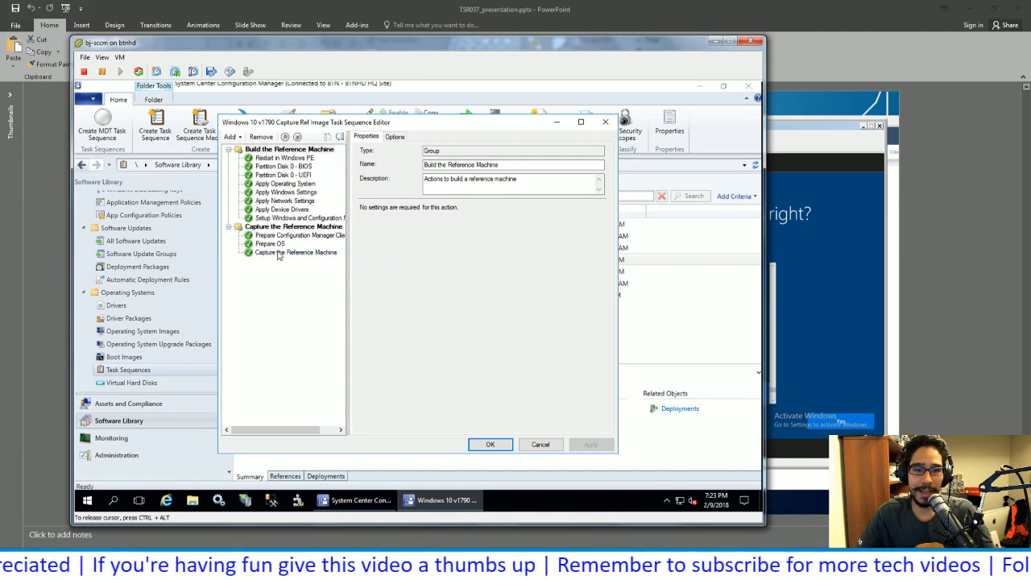
pyautogui.click(231, 137)
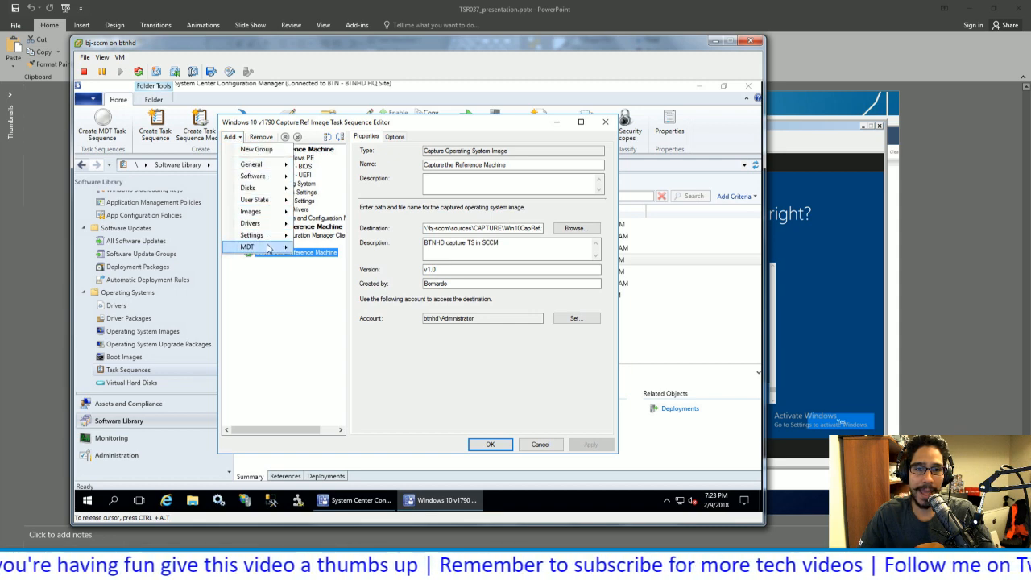
pyautogui.moveTo(267, 169)
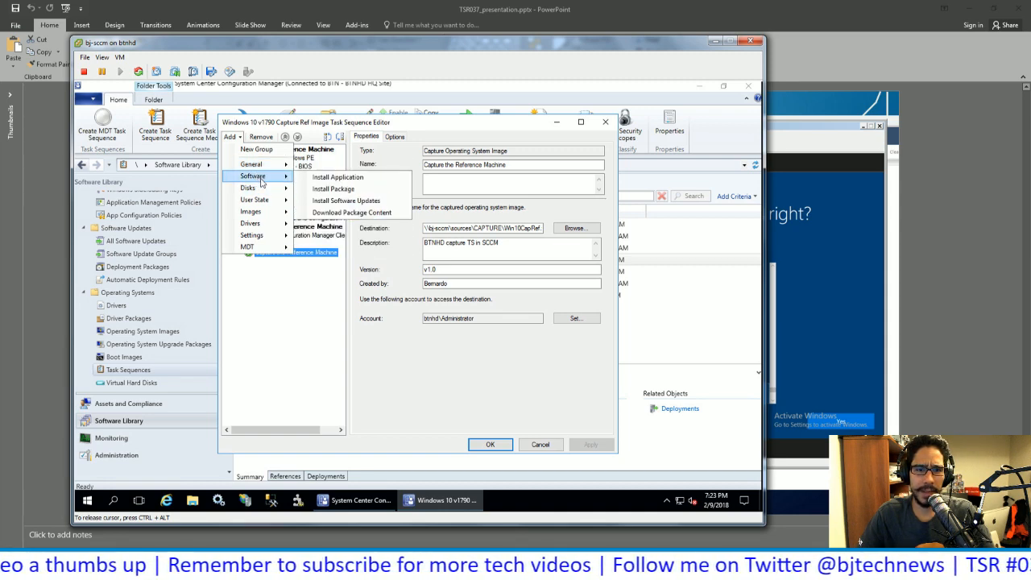
pyautogui.moveTo(263, 188)
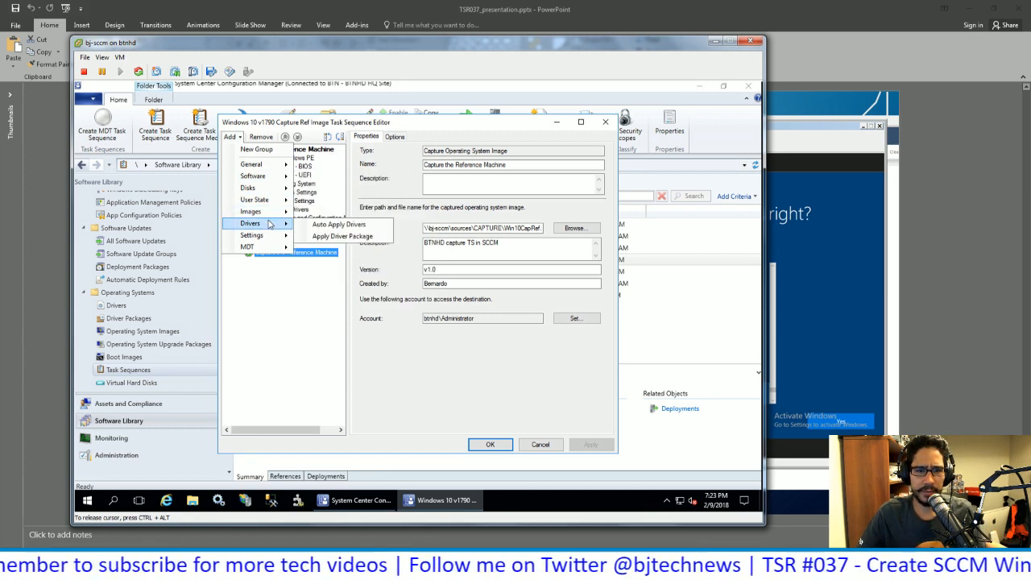
pyautogui.moveTo(279, 248)
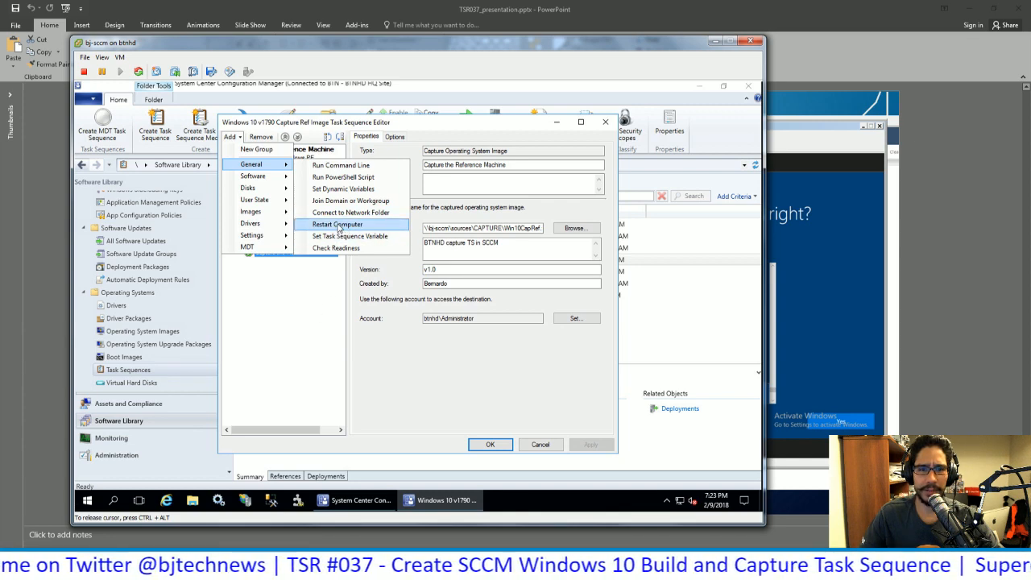
pyautogui.click(297, 305)
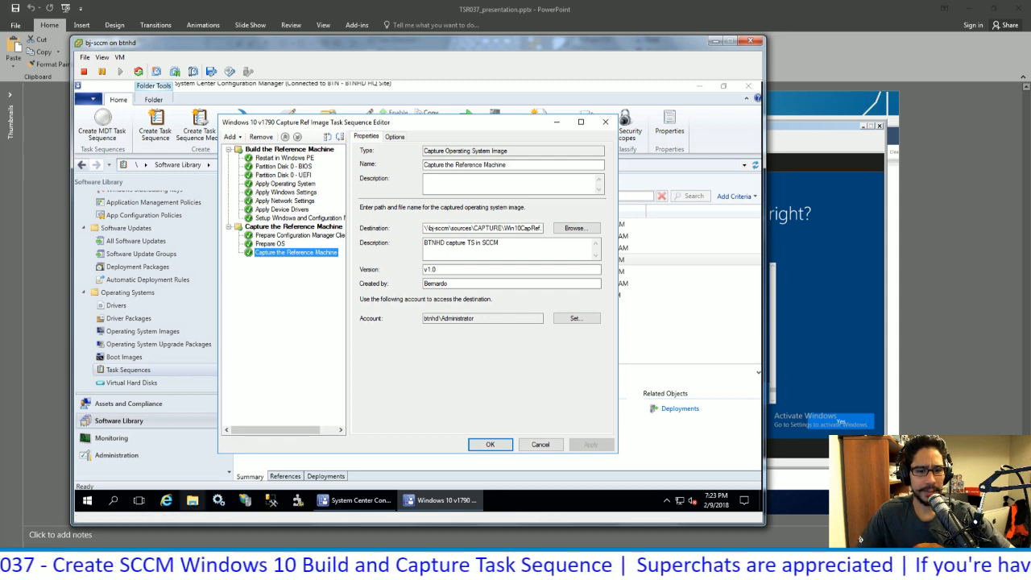
# Switch to the vSphere Client, open the bj-mdt virtual machine's console and bring up Deployment Workbench
pyautogui.click(183, 565)
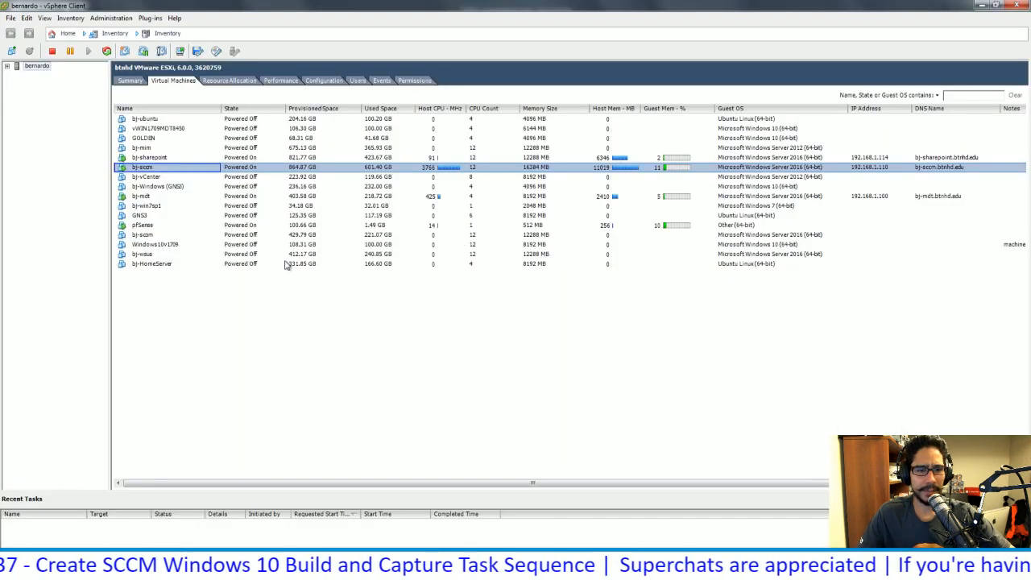
pyautogui.rightClick(149, 197)
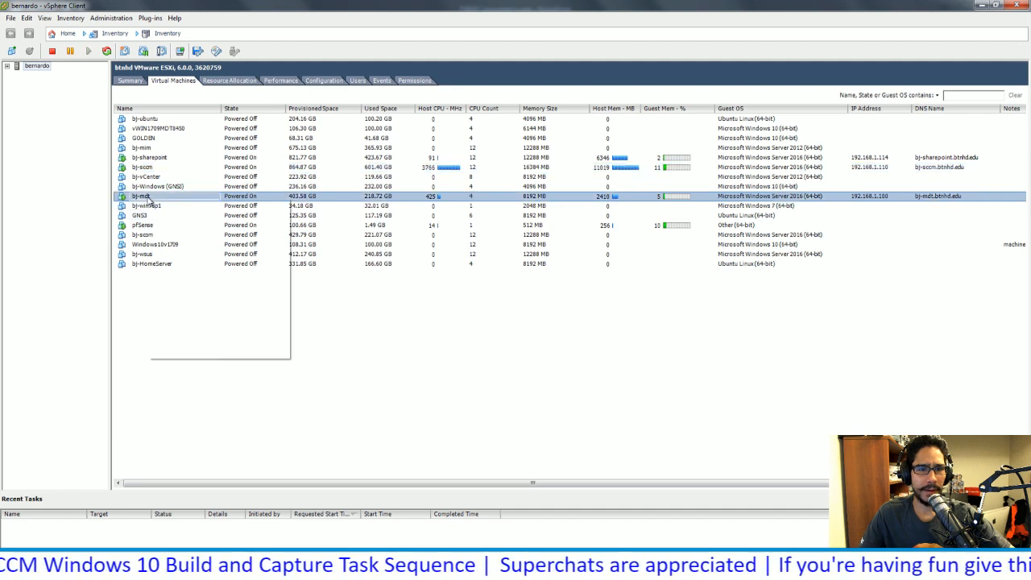
pyautogui.click(190, 236)
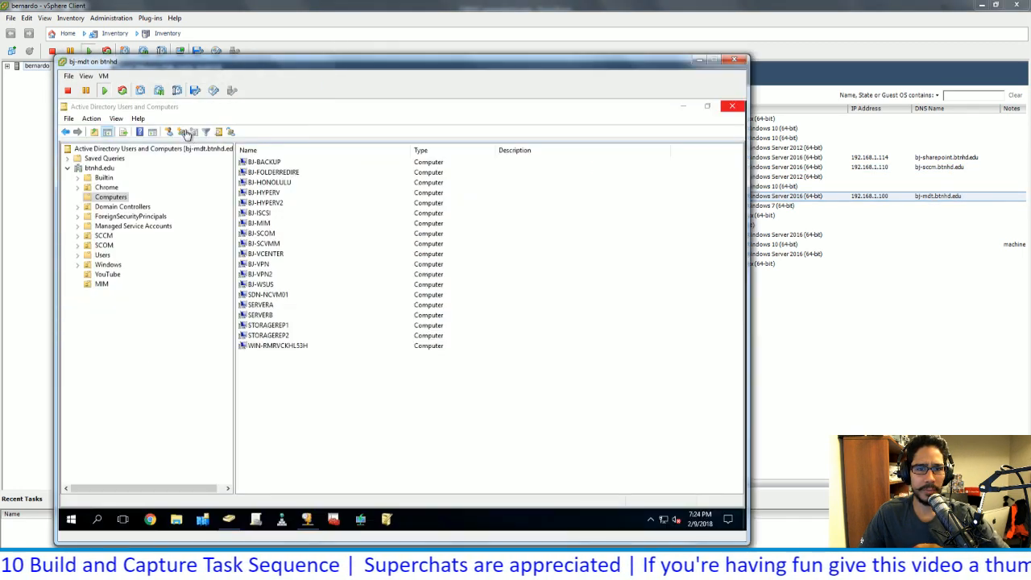
pyautogui.click(288, 509)
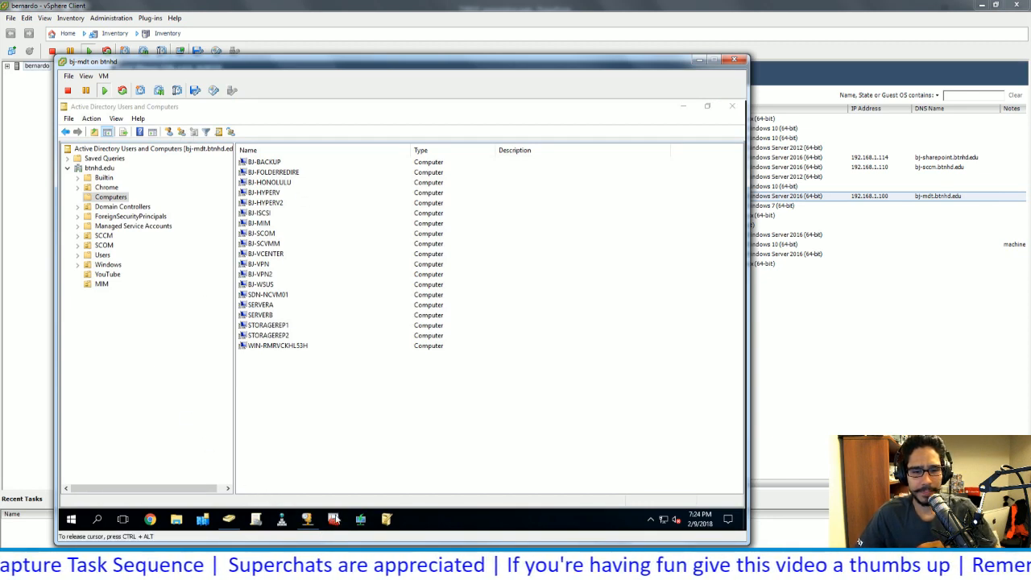
pyautogui.click(336, 522)
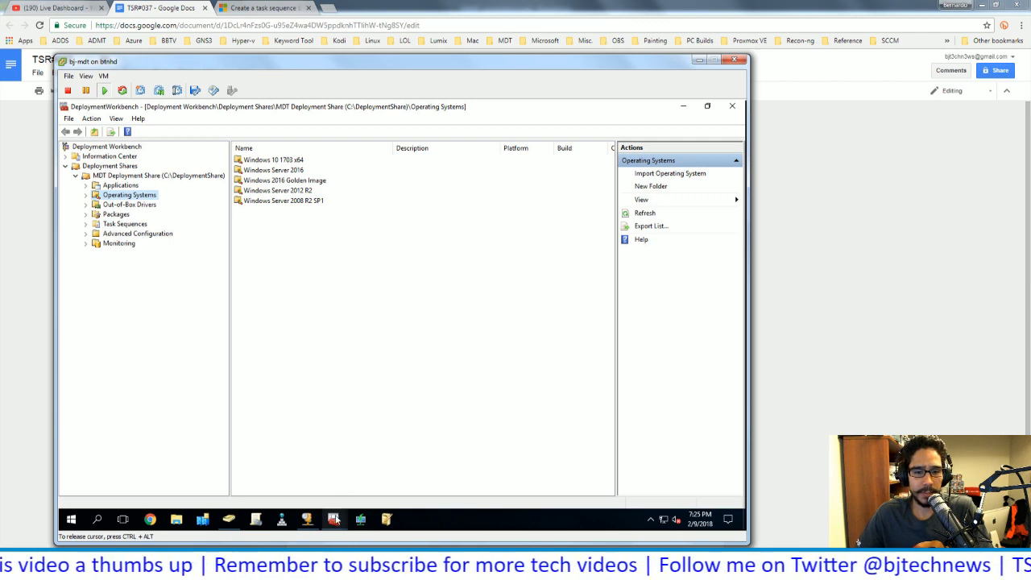
# Show the step list of the Windows Server 2016 x64 Golden Image task sequence in the Goldern Images folder
pyautogui.click(87, 226)
pyautogui.click(123, 227)
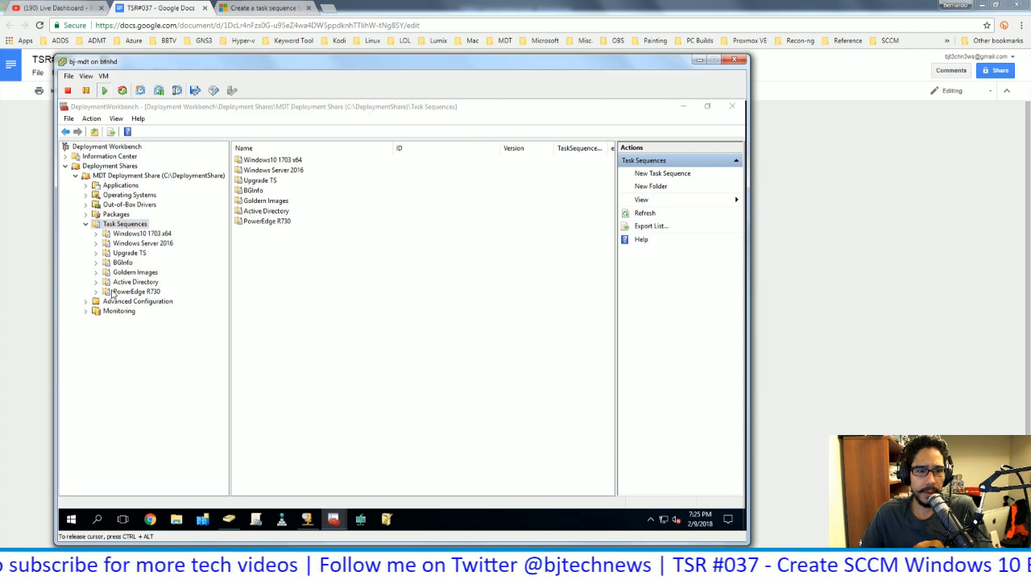
pyautogui.click(97, 273)
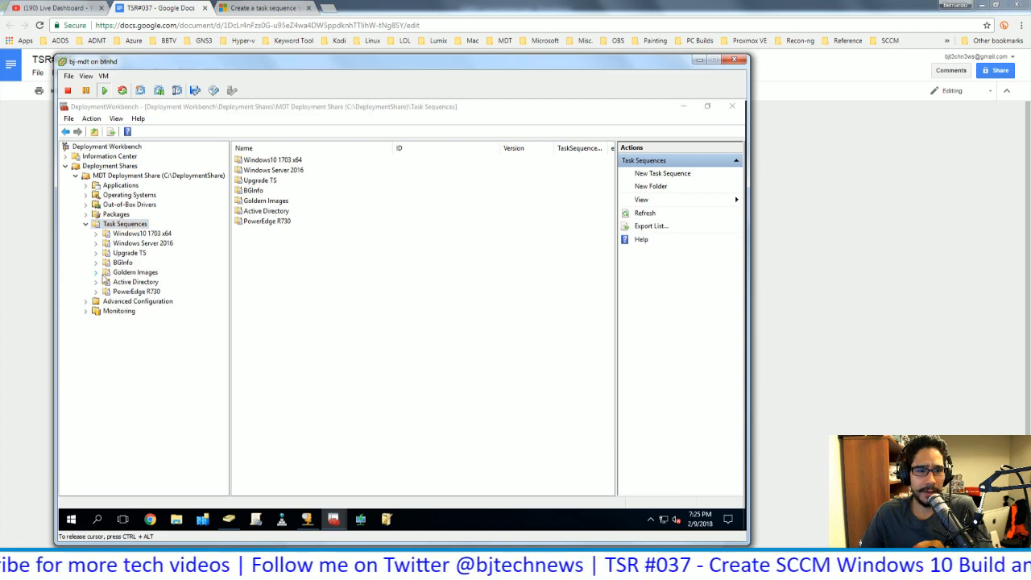
pyautogui.click(136, 273)
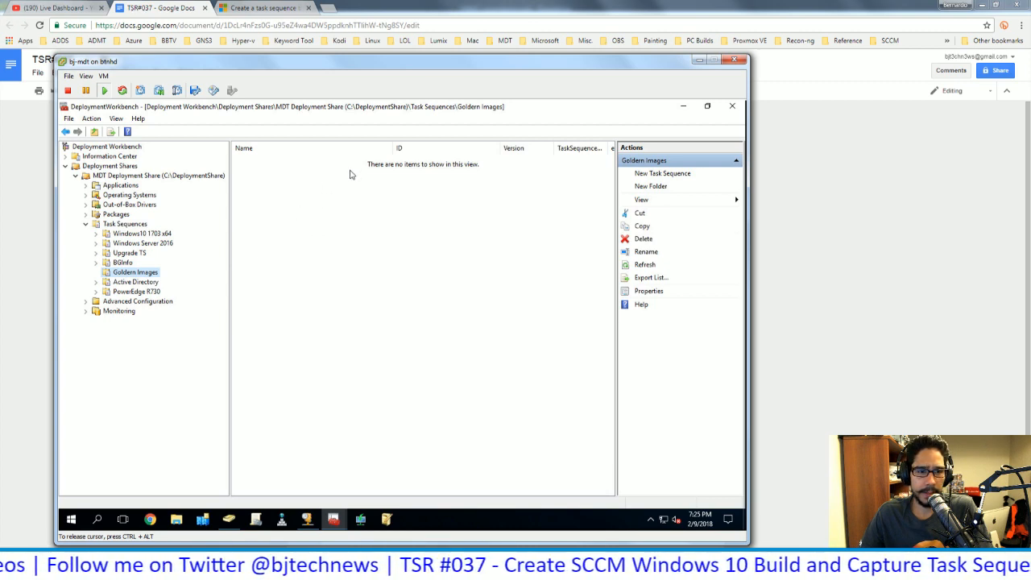
pyautogui.click(140, 274)
pyautogui.doubleClick(303, 161)
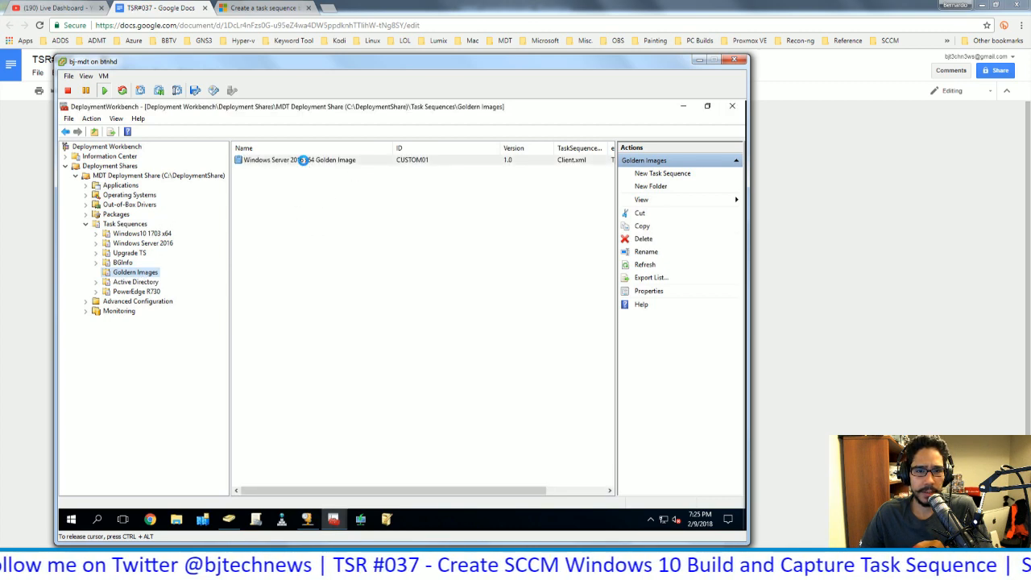
pyautogui.rightClick(303, 159)
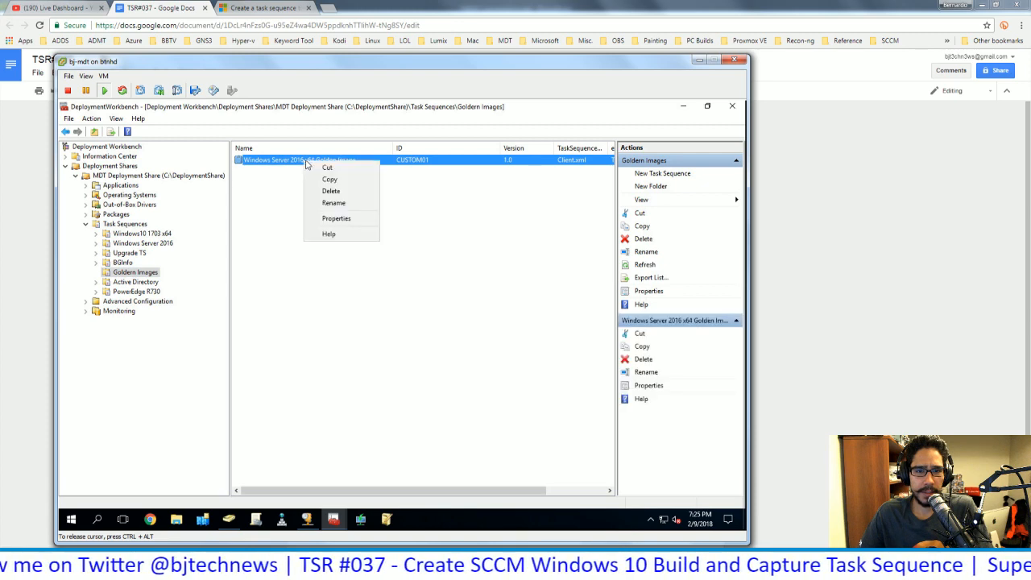
pyautogui.click(336, 218)
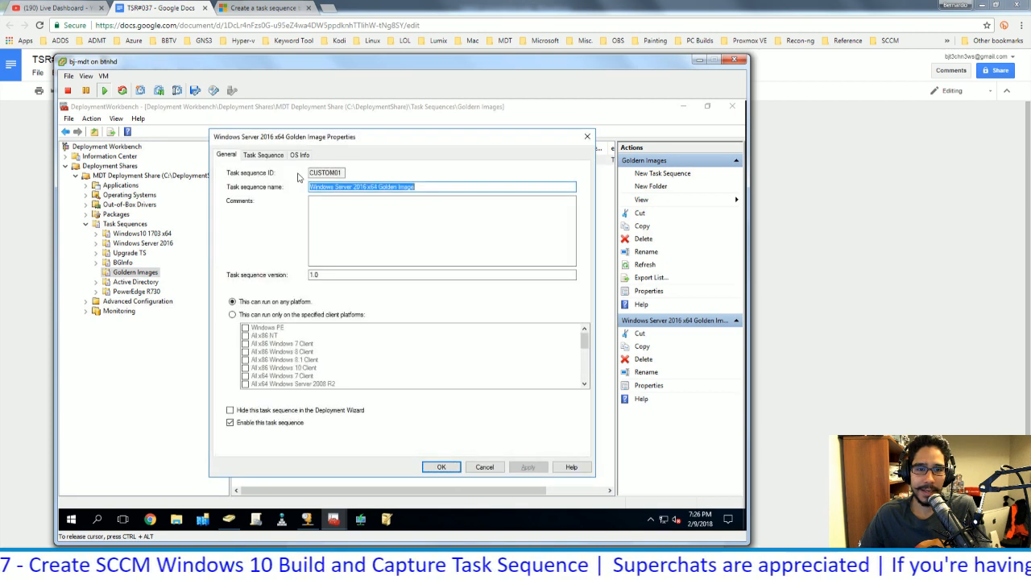
pyautogui.click(264, 158)
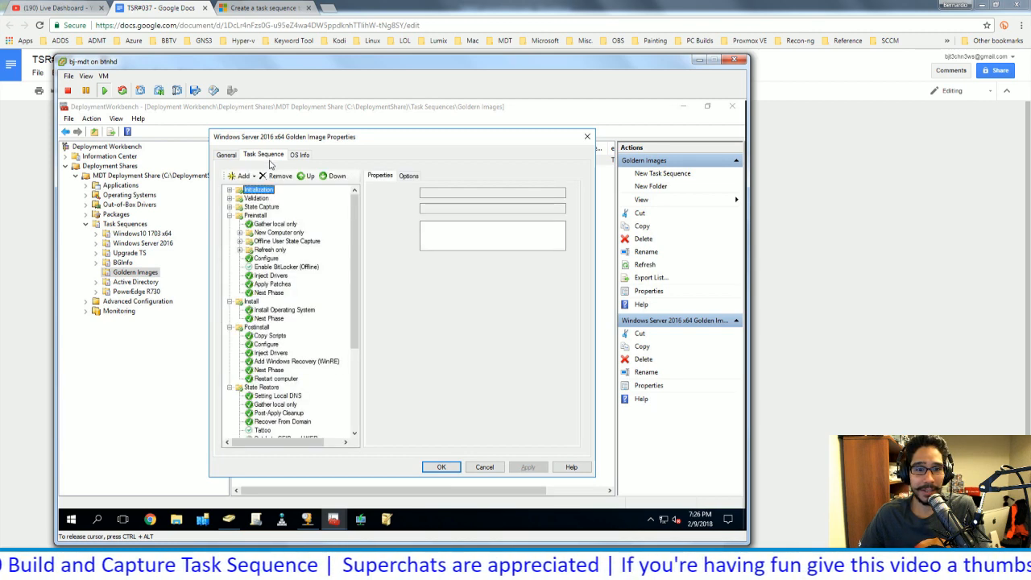
# Examine the General, Images, Settings and Roles step types MDT can add, and close the task sequence properties without saving
pyautogui.click(249, 176)
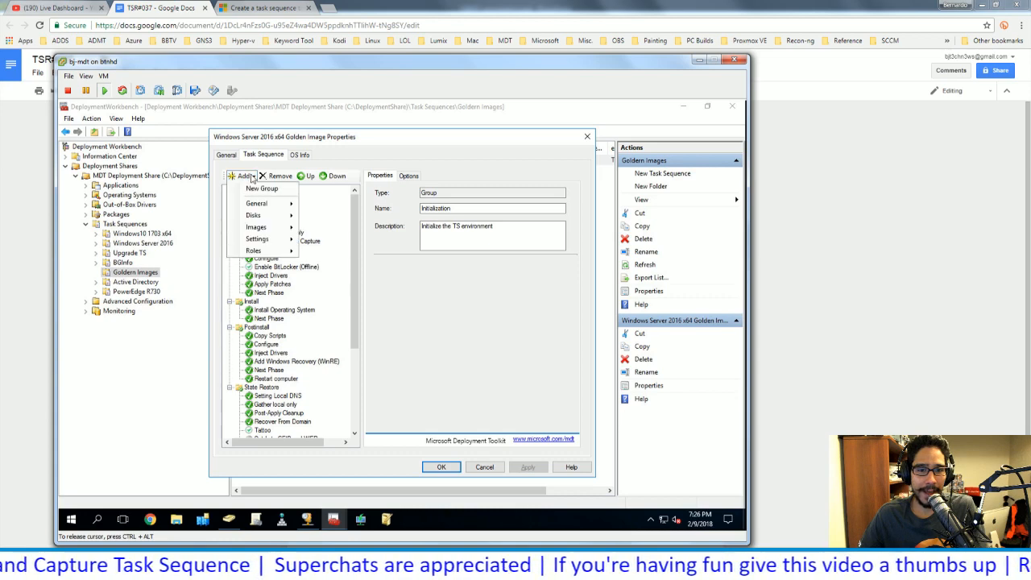
pyautogui.click(254, 174)
pyautogui.click(244, 175)
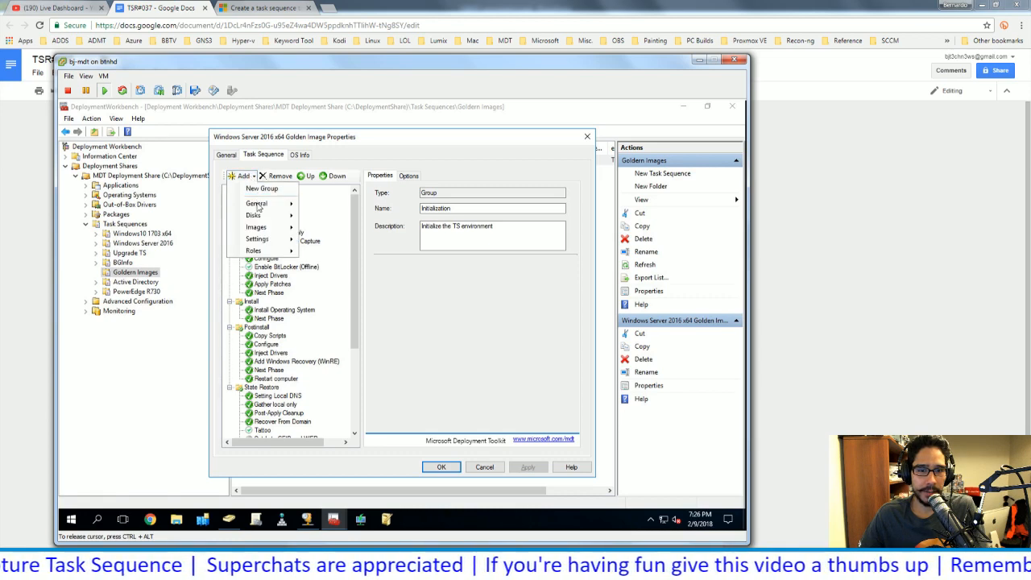
pyautogui.moveTo(258, 205)
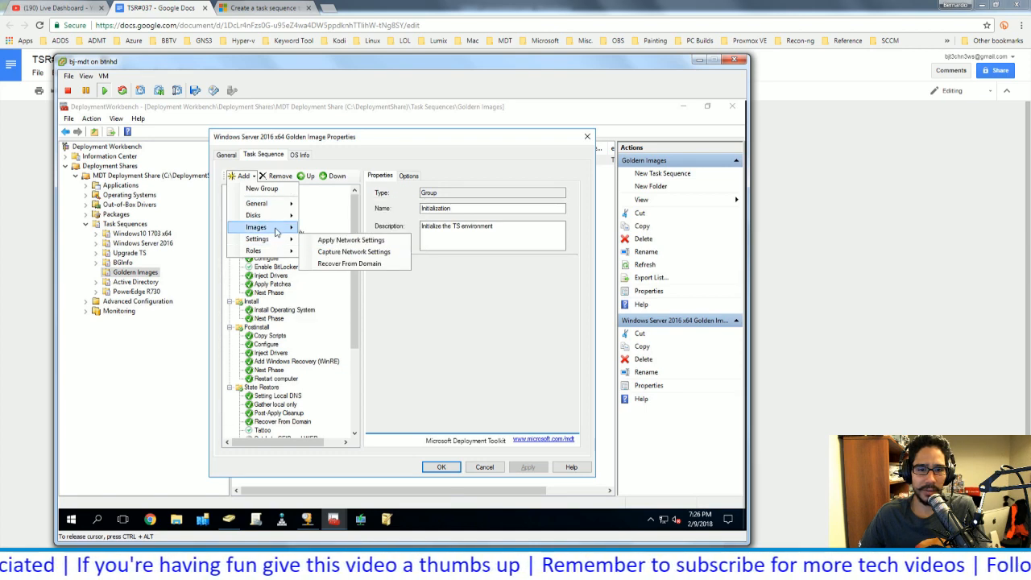
pyautogui.moveTo(277, 219)
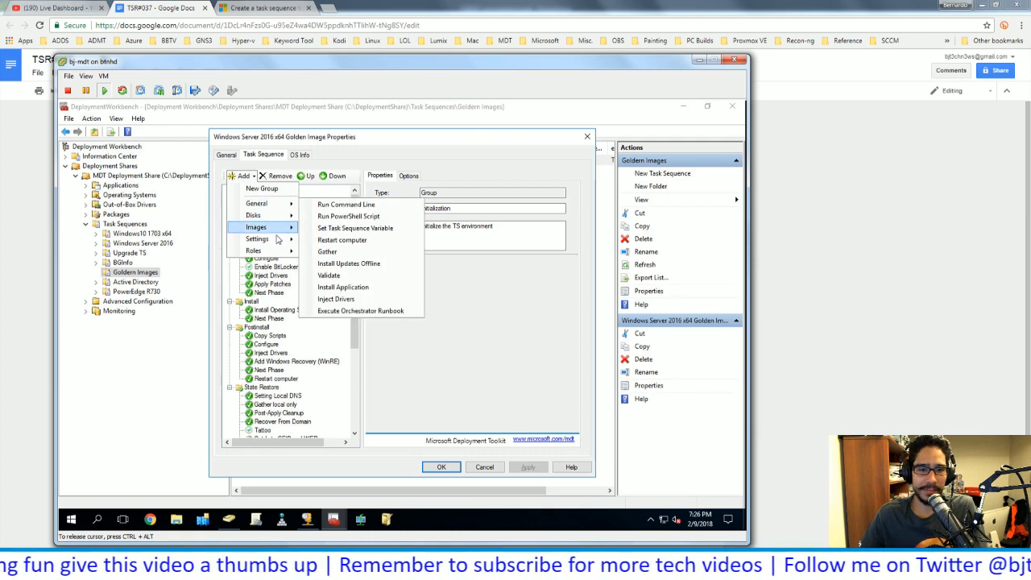
pyautogui.moveTo(279, 253)
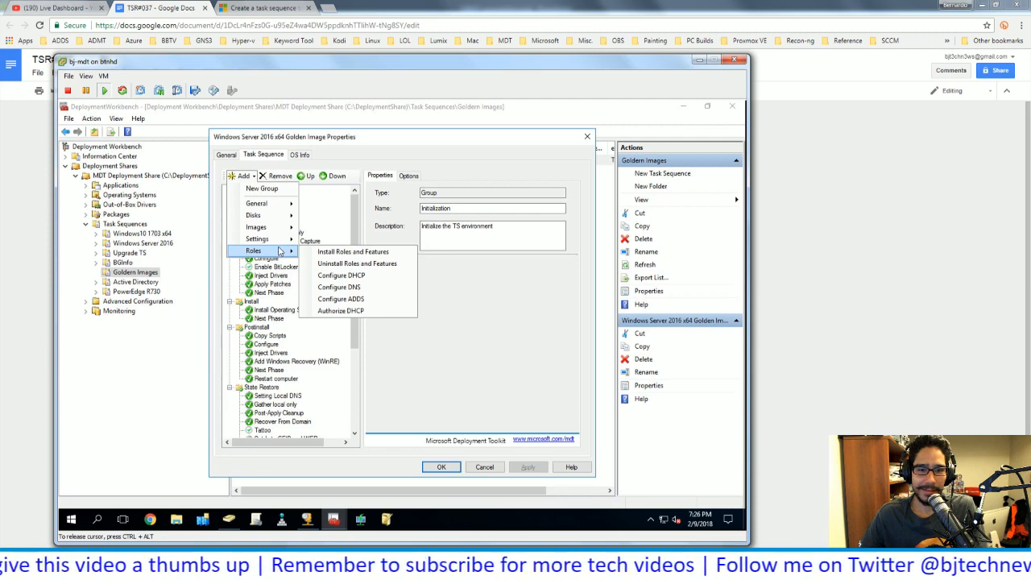
pyautogui.click(445, 315)
pyautogui.click(484, 467)
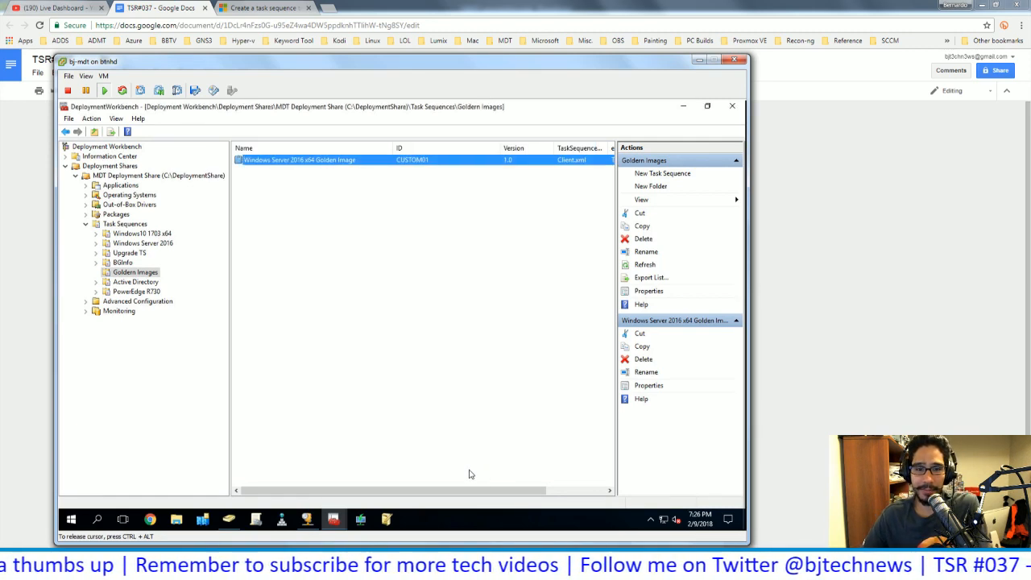
# Minimize the bj-mdt console and return to the Windows 10 v1790 Capture Ref Image task sequence editor on bj-sccm
pyautogui.click(699, 61)
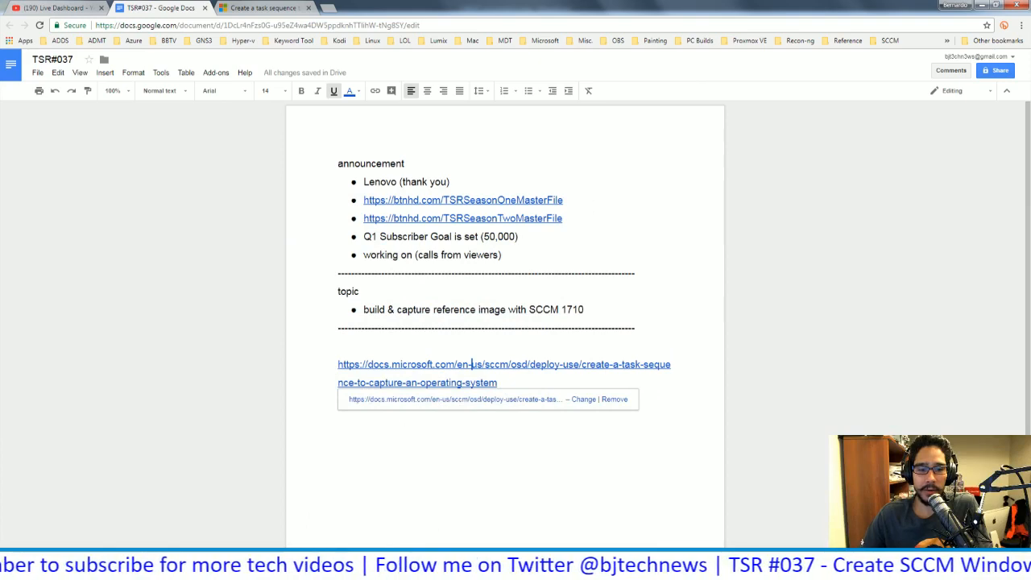
pyautogui.click(193, 566)
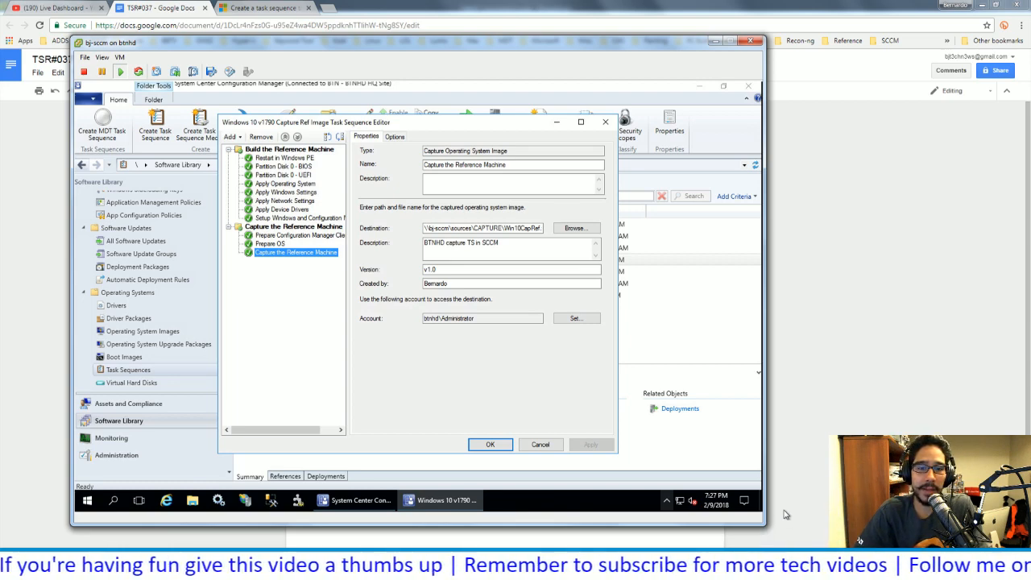
pyautogui.click(348, 310)
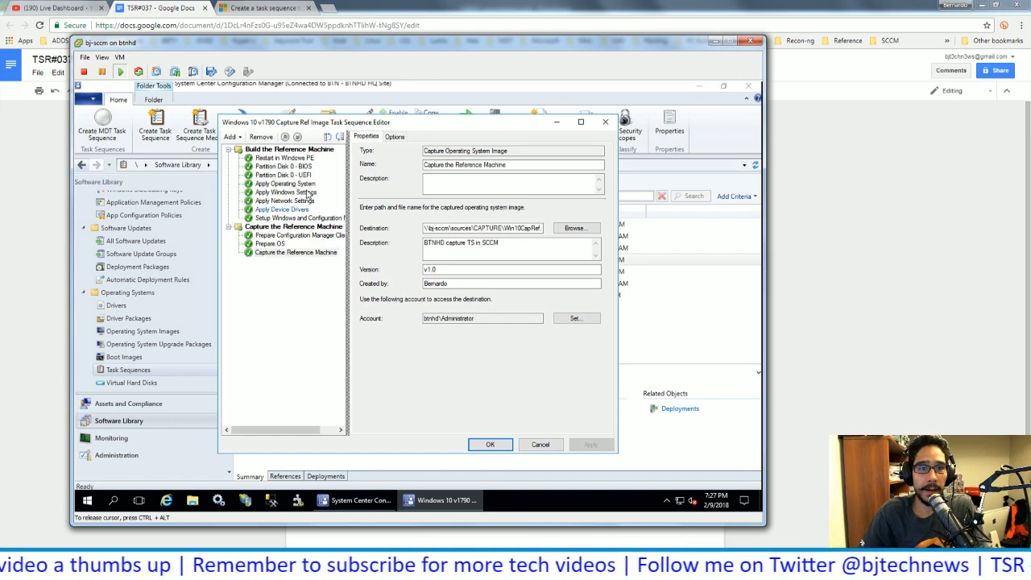